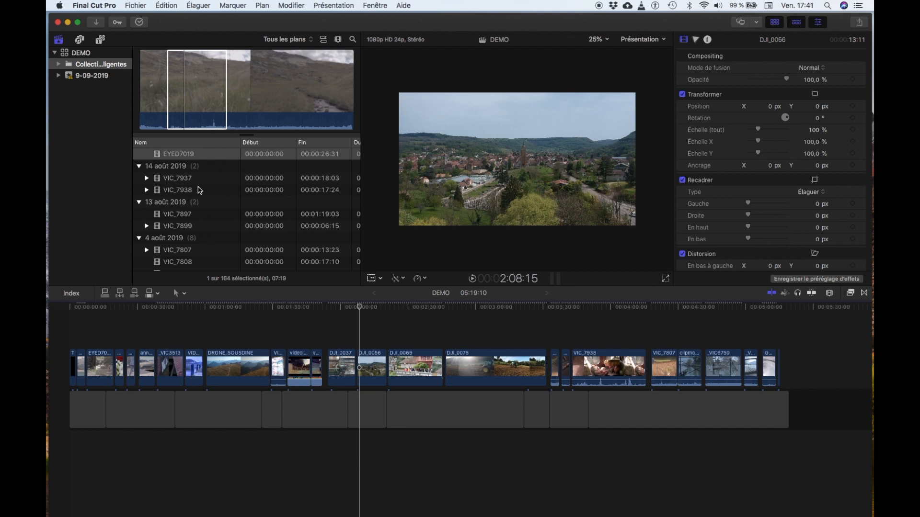
- Select the VIC_7897 clip among the 13 août 2019 rushes and mark a range from 39:19 to 48:22
{"action": "left_click", "coordinate": [175, 179]}
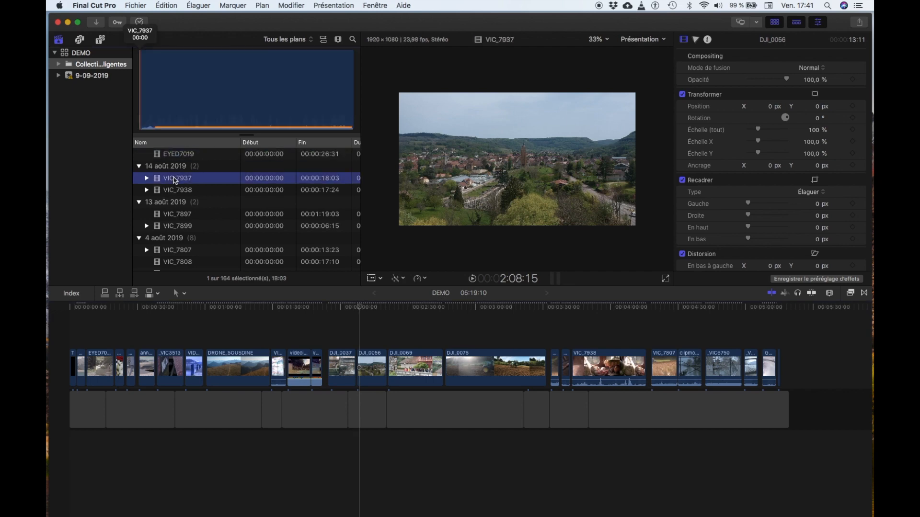
{"action": "left_click", "coordinate": [180, 192]}
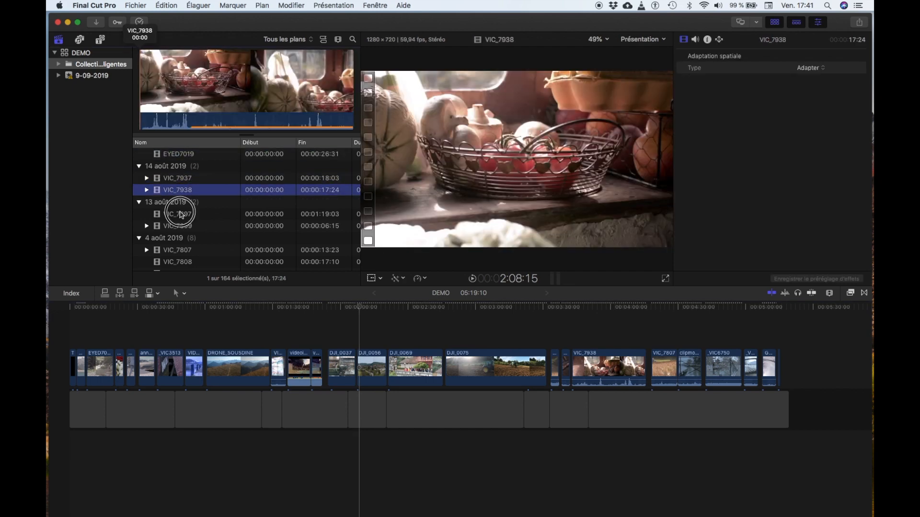
{"action": "left_click", "coordinate": [181, 214]}
{"action": "left_click", "coordinate": [181, 226]}
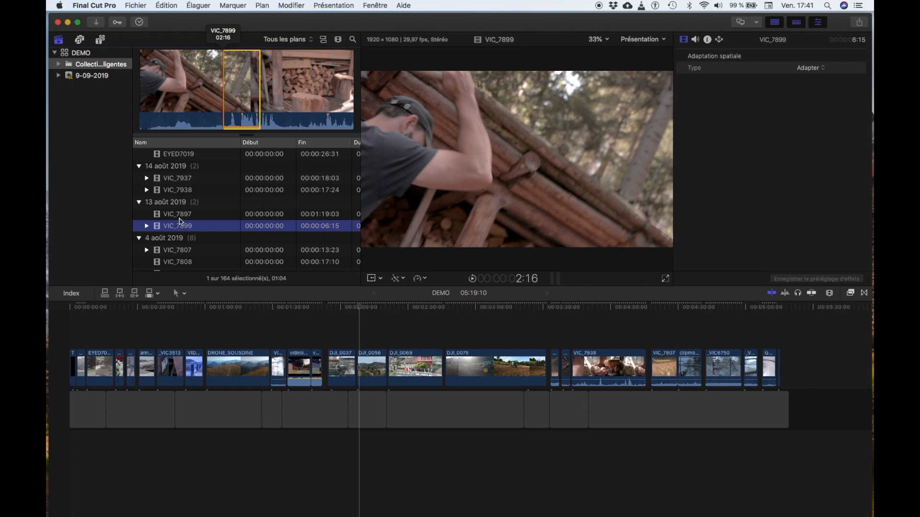
{"action": "left_click", "coordinate": [181, 216]}
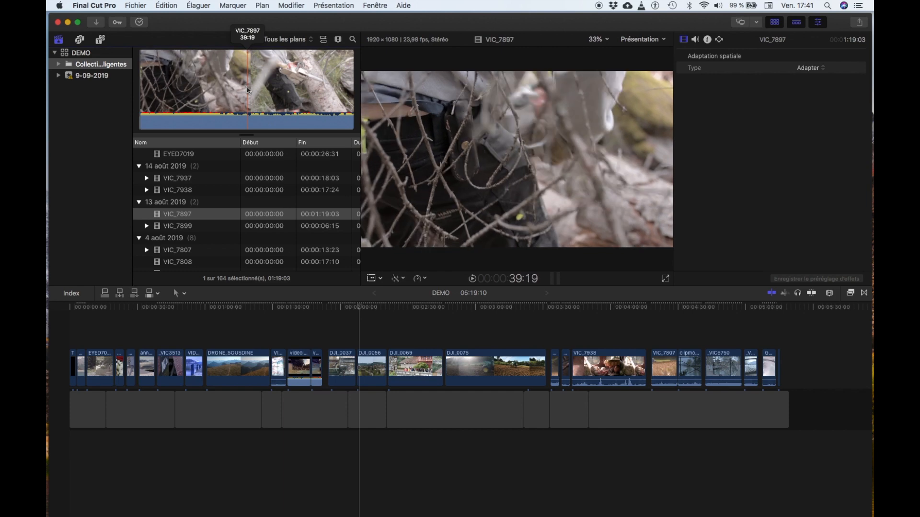
{"action": "key", "text": "i"}
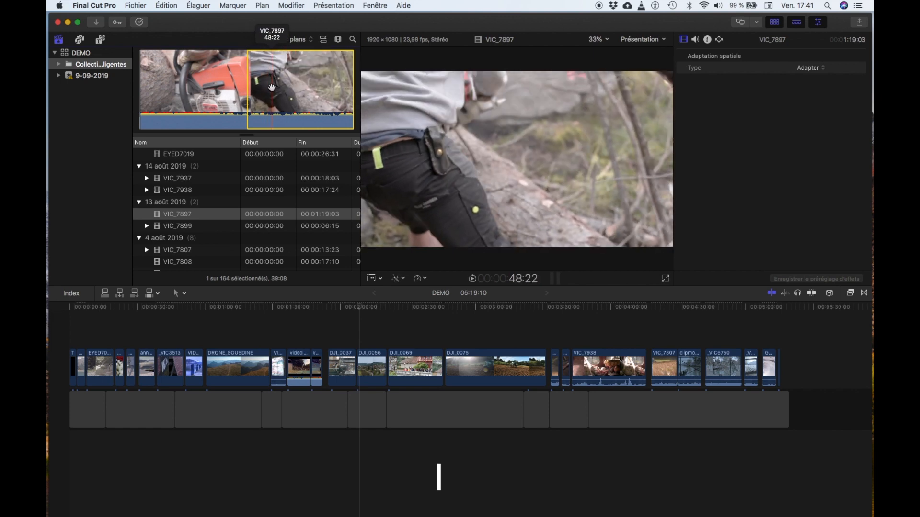
{"action": "key", "text": "o"}
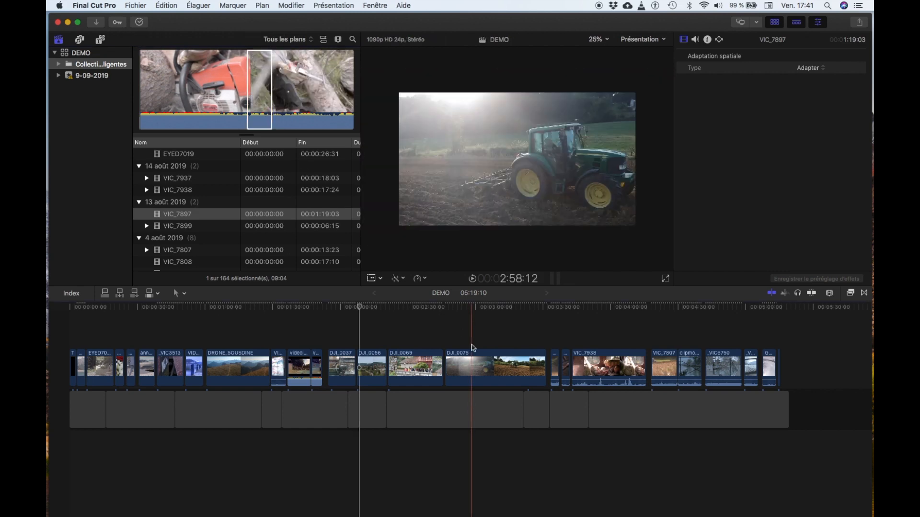
- Append the marked VIC_7897 range to the end of the main storyline
{"action": "left_click", "coordinate": [637, 411]}
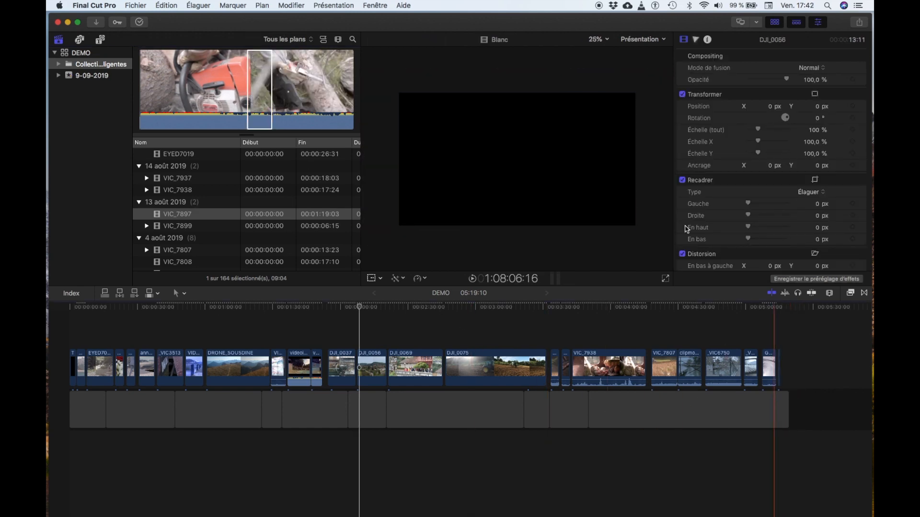
{"action": "left_click", "coordinate": [248, 77]}
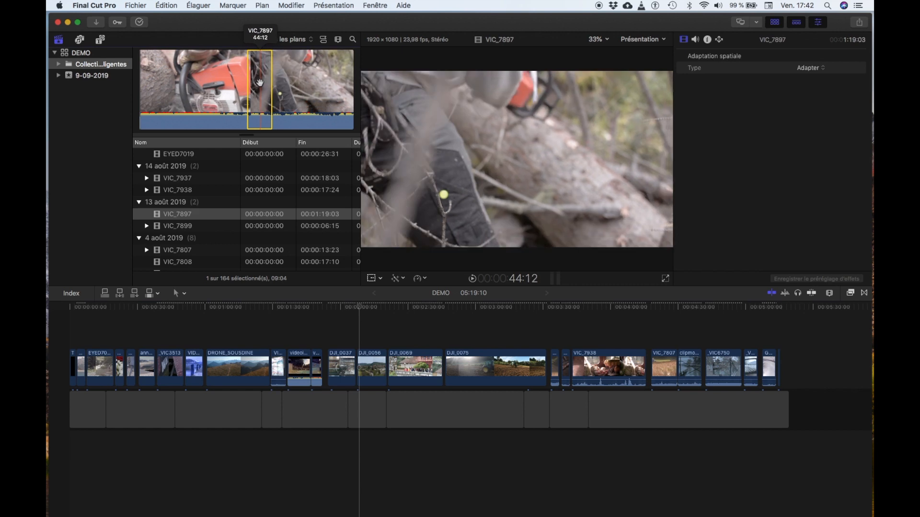
{"action": "left_click", "coordinate": [518, 399]}
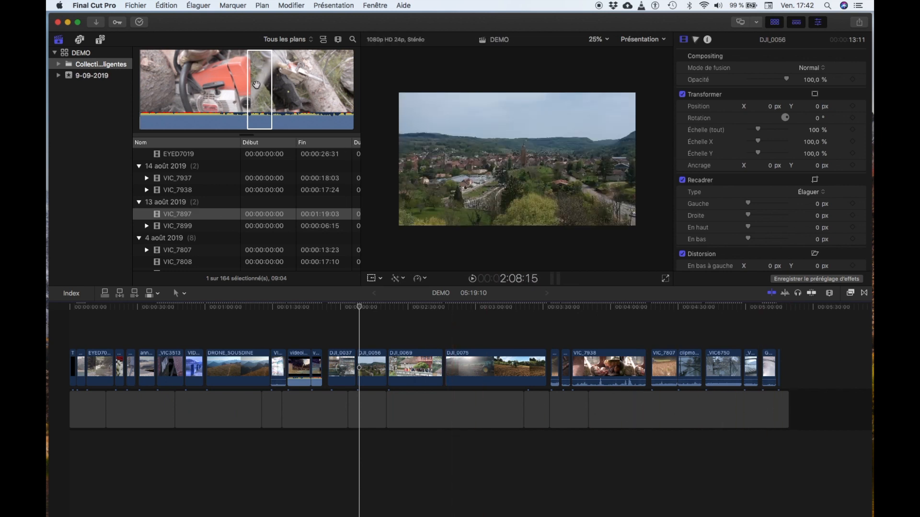
{"action": "left_click", "coordinate": [256, 85]}
{"action": "key", "text": "e"}
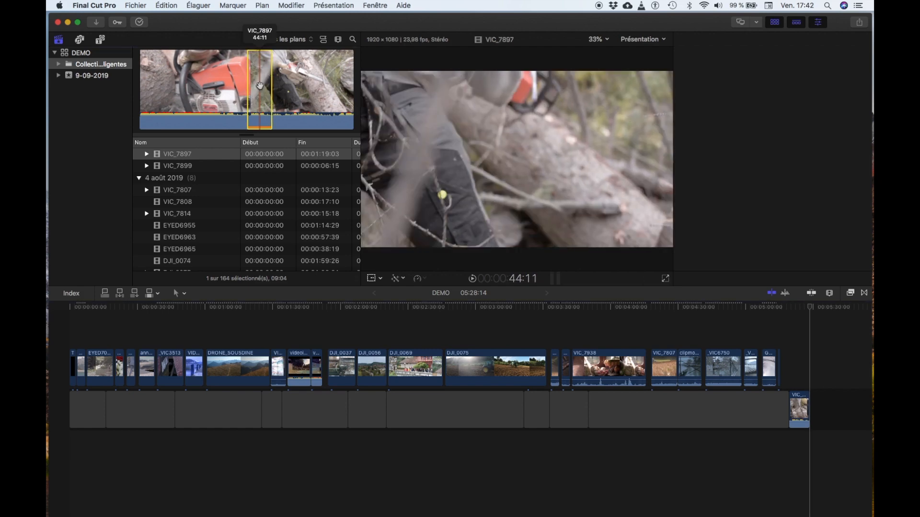
- Connect the same VIC_7897 range above the end of the storyline and shift it to start at about 5:30
{"action": "left_click", "coordinate": [259, 85]}
{"action": "key", "text": "q"}
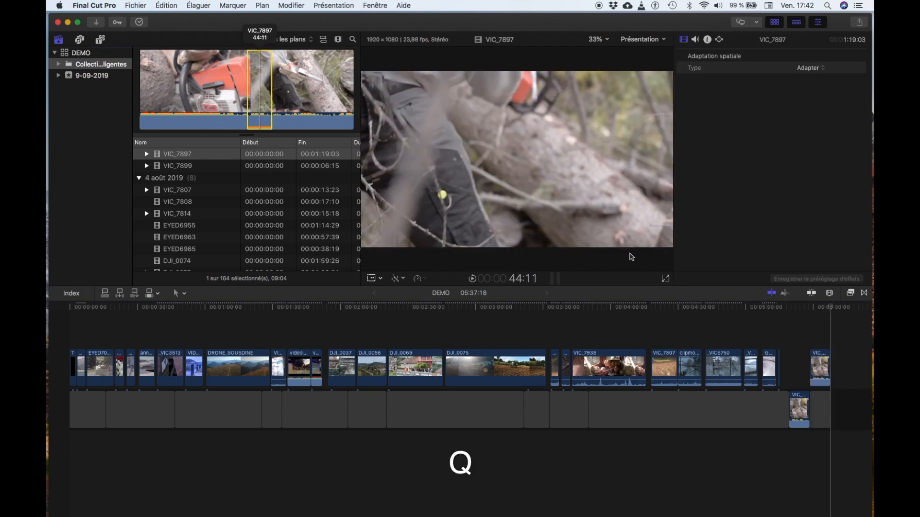
{"action": "left_click", "coordinate": [814, 354]}
{"action": "mouse_move", "coordinate": [814, 355]}
{"action": "left_mouse_down"}
{"action": "mouse_move", "coordinate": [790, 345]}
{"action": "mouse_move", "coordinate": [821, 361]}
{"action": "left_mouse_up"}
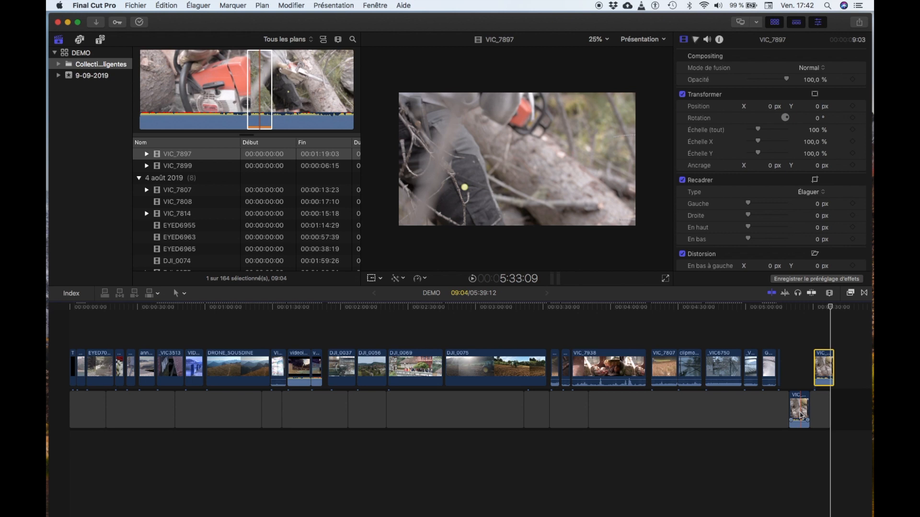
- Examine the appended and connected VIC_7897 clips at the end of the timeline, up close and within the whole project
{"action": "key", "text": "super+equal"}
{"action": "key", "text": "super+equal"}
{"action": "key", "text": "super+equal"}
{"action": "key", "text": "super+equal"}
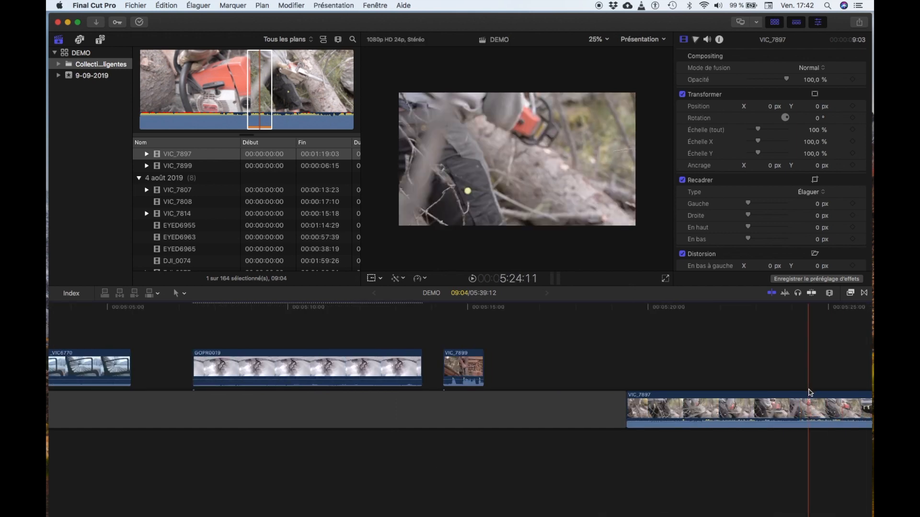
{"action": "scroll", "coordinate": [808, 391], "scroll_direction": "right", "scroll_amount": 10}
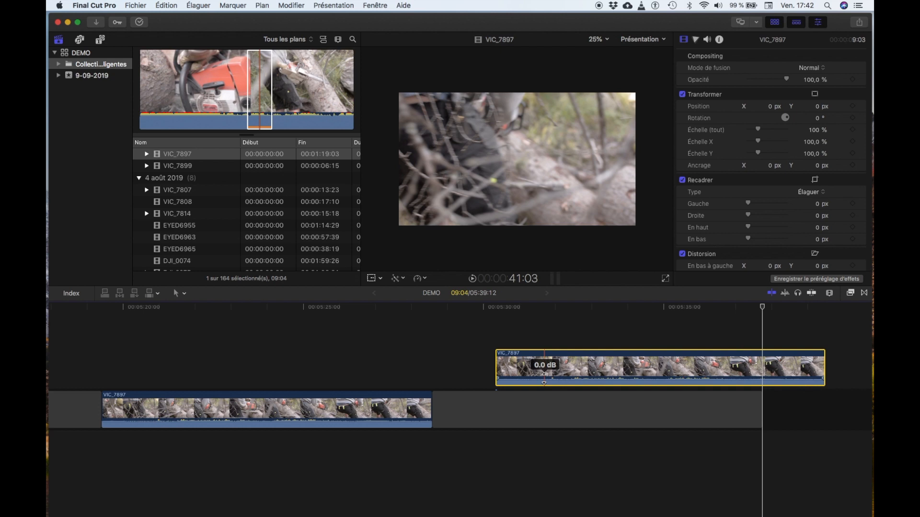
{"action": "key", "text": "super+minus"}
{"action": "key", "text": "super+minus"}
{"action": "key", "text": "super+minus"}
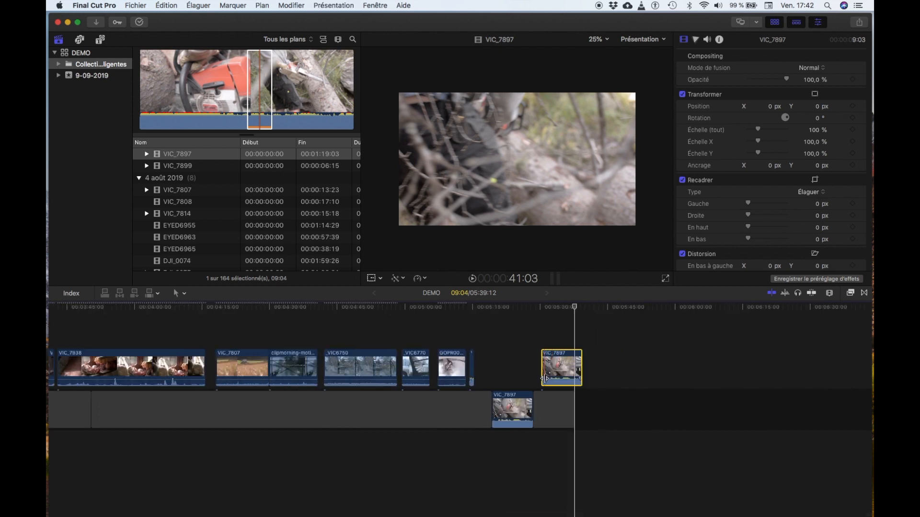
{"action": "key", "text": "super+plus"}
{"action": "key", "text": "super+plus"}
{"action": "key", "text": "super+plus"}
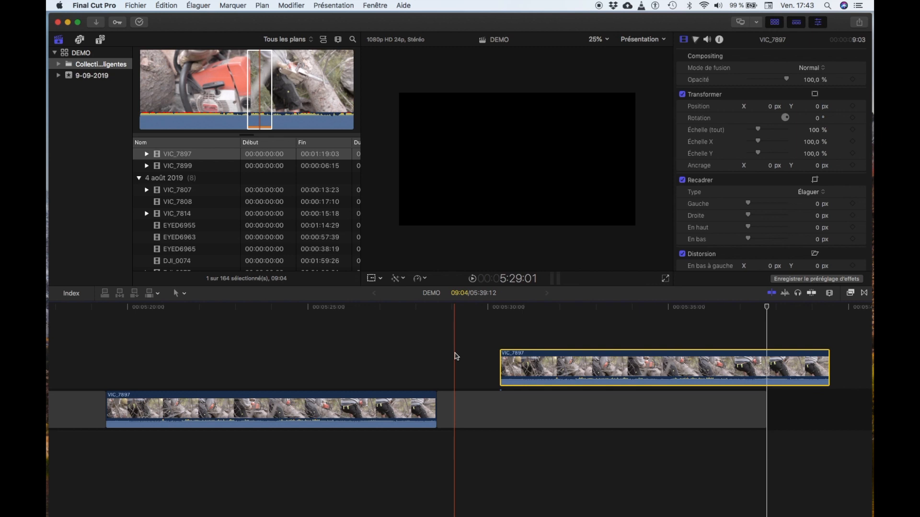
{"action": "key", "text": "shift+z"}
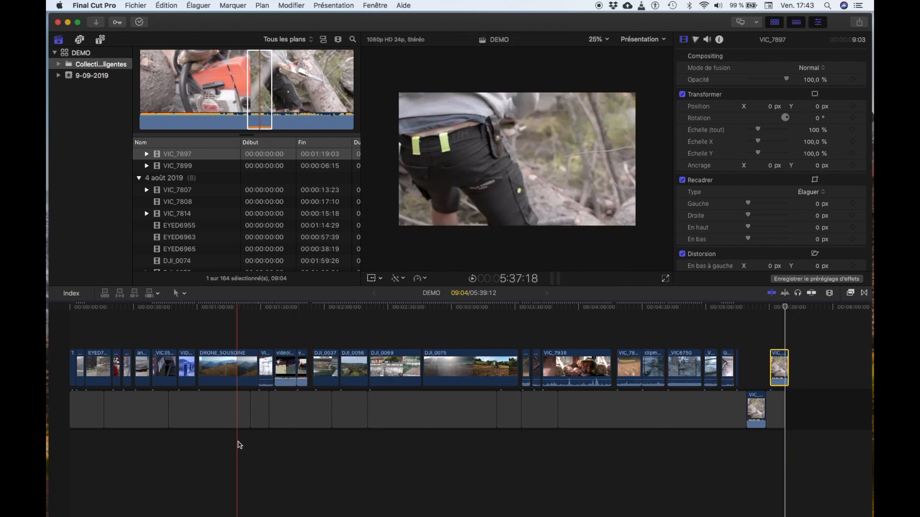
- Move the connected VIC_7897 clip earlier so it starts at about 5:24, partly above the storyline's VIC_7897 clip
{"action": "key", "text": "super+equal"}
{"action": "key", "text": "super+equal"}
{"action": "key", "text": "super+equal"}
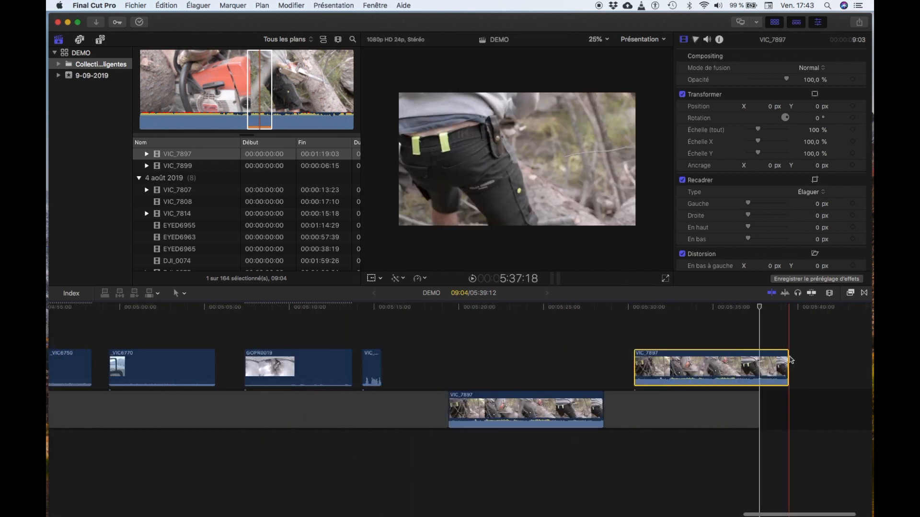
{"action": "scroll", "coordinate": [790, 360], "scroll_direction": "right", "scroll_amount": 5}
{"action": "left_click_drag", "start_coordinate": [570, 357], "coordinate": [463, 368]}
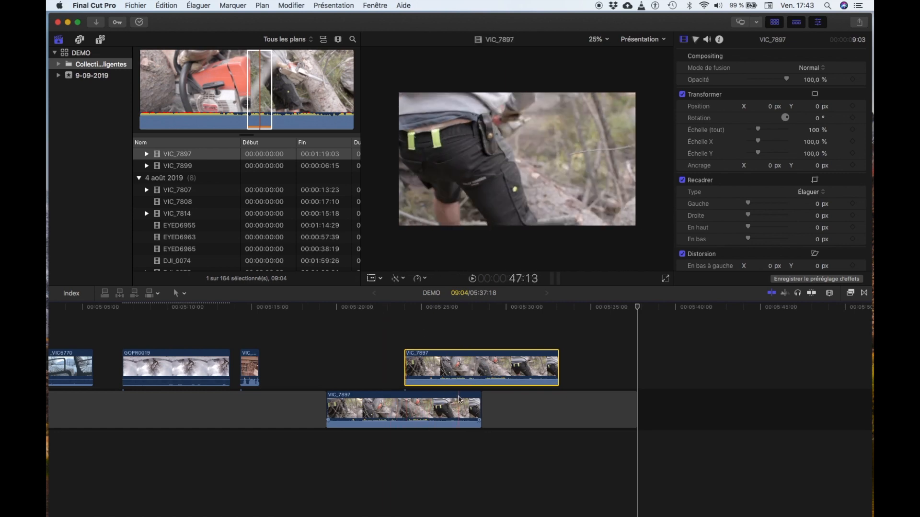
- Move the storyline's VIC_7897 clip past the following gap to the end of the project, overriding its clip connection
{"action": "left_click_drag", "start_coordinate": [444, 405], "coordinate": [441, 356]}
{"action": "left_click_drag", "start_coordinate": [424, 403], "coordinate": [556, 349]}
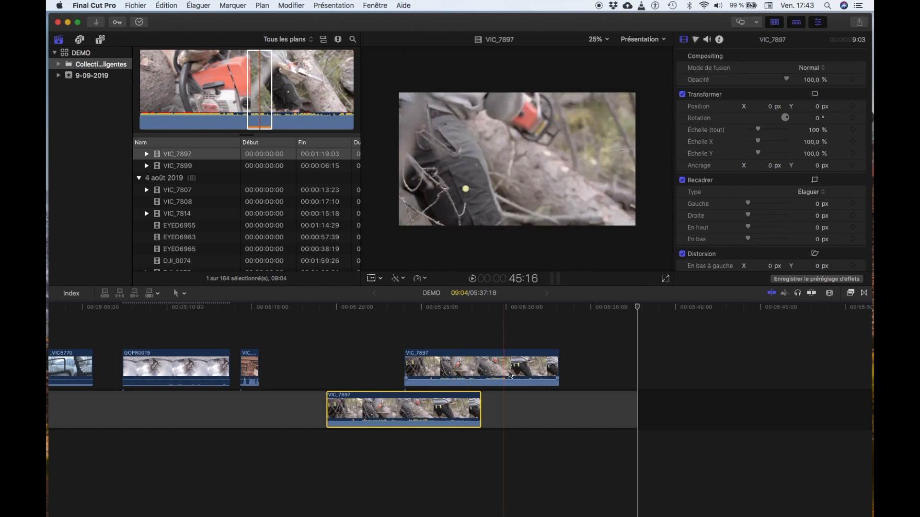
{"action": "left_click", "coordinate": [531, 384]}
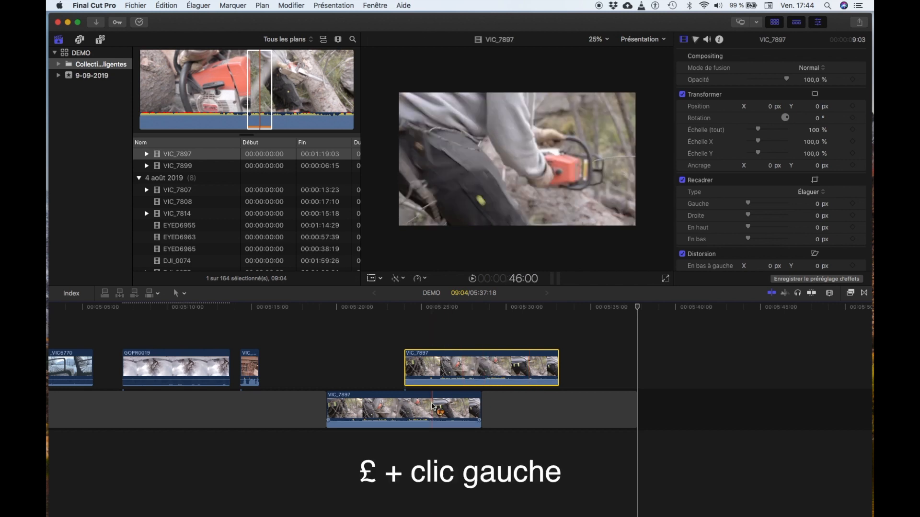
{"action": "left_click", "coordinate": [431, 406]}
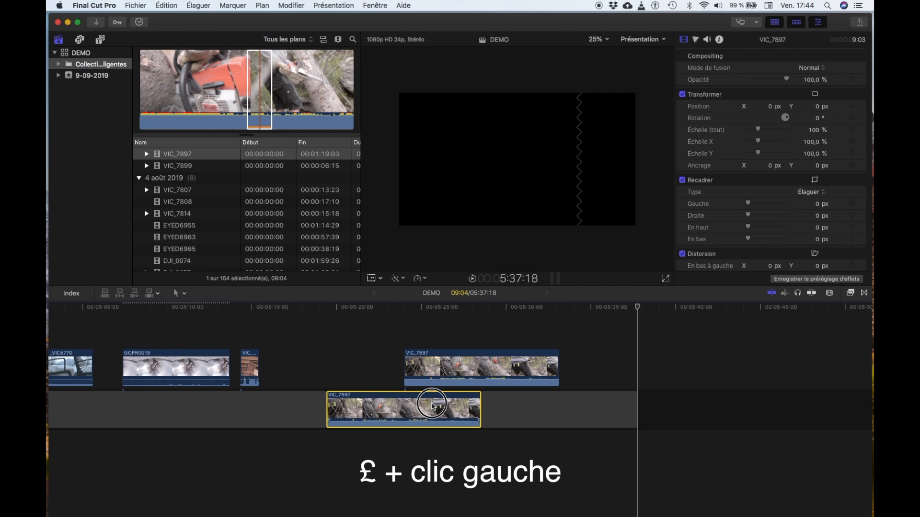
{"action": "left_click_drag", "start_coordinate": [432, 406], "coordinate": [589, 409]}
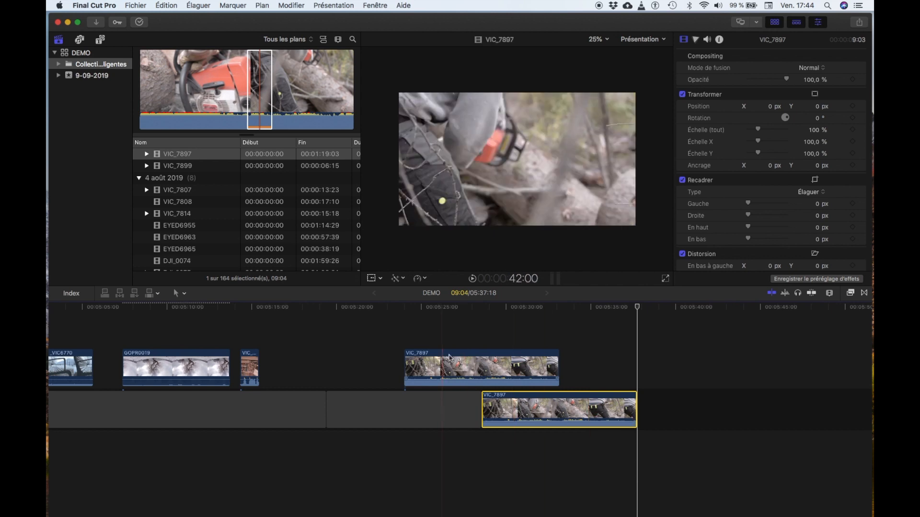
- Move the connected VIC_7897 clip earlier and place GOPR0019 and VIC_7899 in the main storyline with the Position tool
{"action": "left_click_drag", "start_coordinate": [459, 355], "coordinate": [384, 354]}
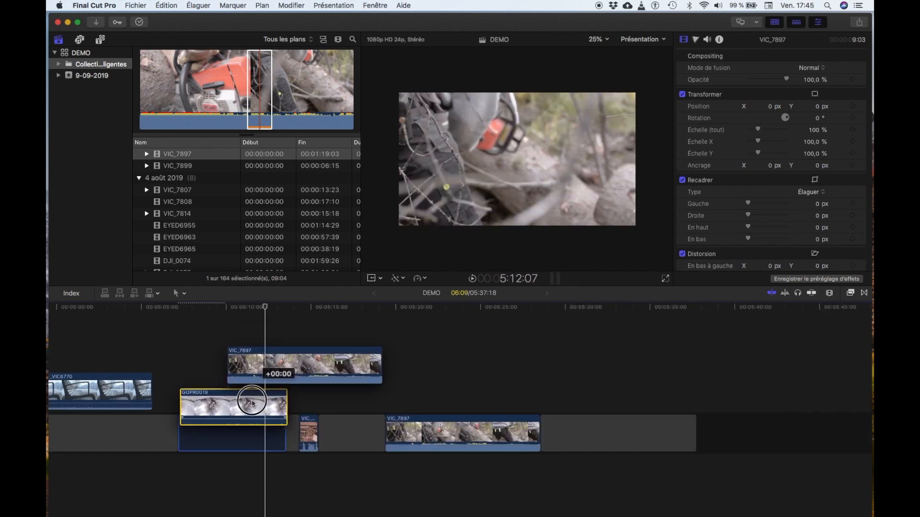
{"action": "left_click_drag", "start_coordinate": [250, 401], "coordinate": [243, 421]}
{"action": "key", "text": "p"}
{"action": "left_click_drag", "start_coordinate": [246, 420], "coordinate": [247, 421]}
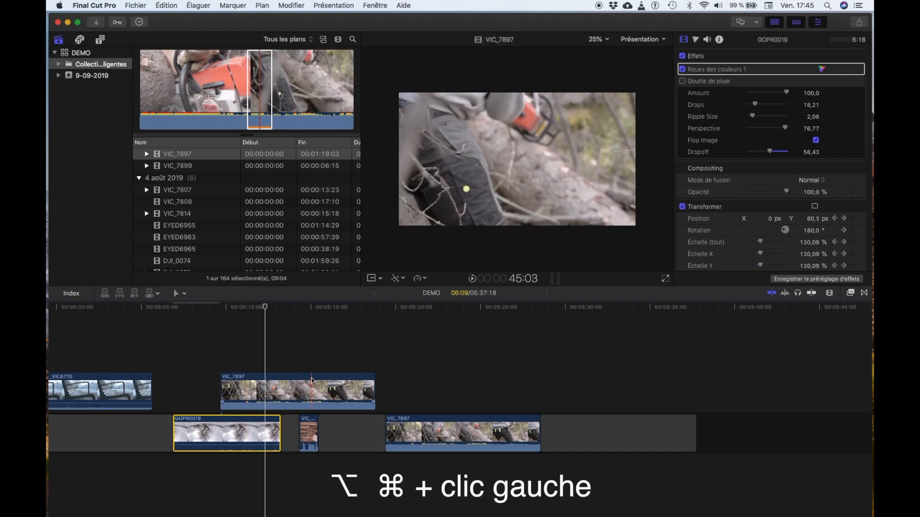
- Reattach the connected VIC_7897 clip to the VIC_7899 clip below it, and shift GOPR0019 slightly earlier
{"action": "left_click", "coordinate": [313, 409], "text": "alt+super"}
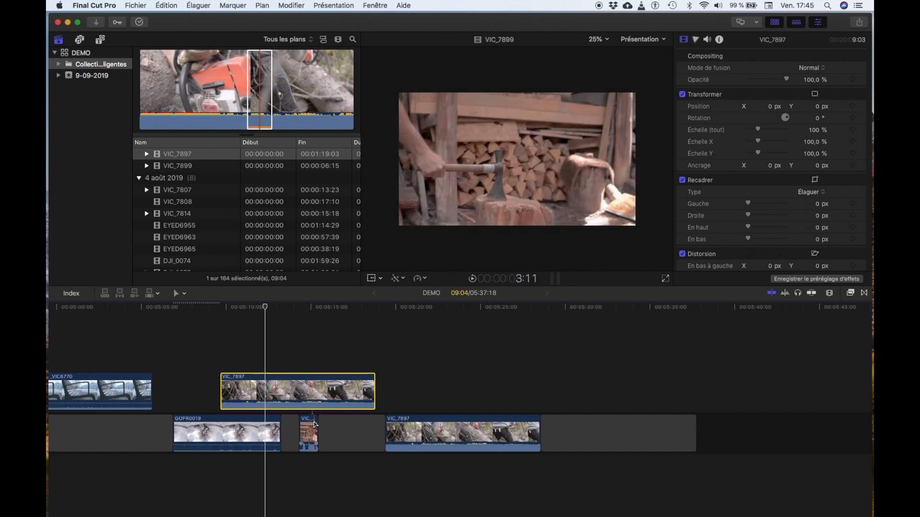
{"action": "left_click", "coordinate": [313, 421]}
{"action": "left_click", "coordinate": [260, 419]}
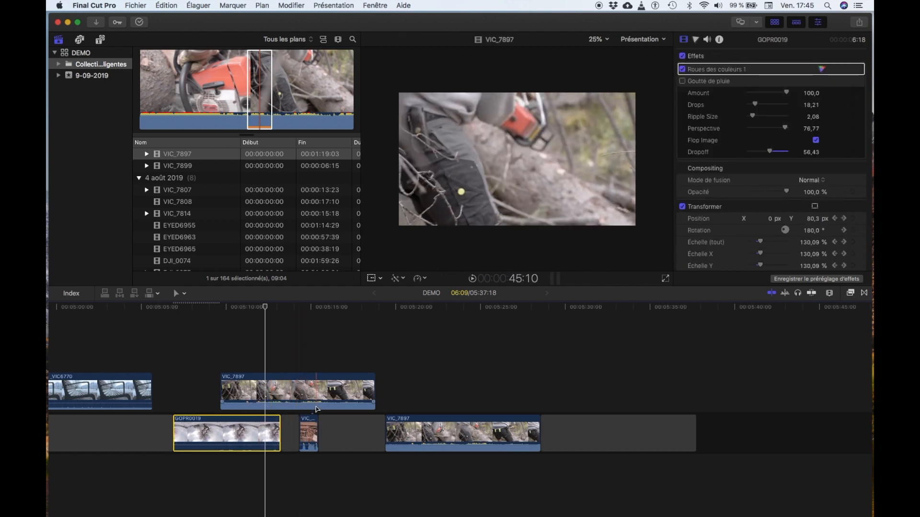
{"action": "mouse_move", "coordinate": [246, 420]}
{"action": "left_mouse_down"}
{"action": "mouse_move", "coordinate": [185, 341]}
{"action": "mouse_move", "coordinate": [240, 310]}
{"action": "mouse_move", "coordinate": [361, 334]}
{"action": "mouse_move", "coordinate": [267, 425]}
{"action": "mouse_move", "coordinate": [174, 436]}
{"action": "mouse_move", "coordinate": [240, 436]}
{"action": "mouse_move", "coordinate": [238, 410]}
{"action": "left_mouse_up"}
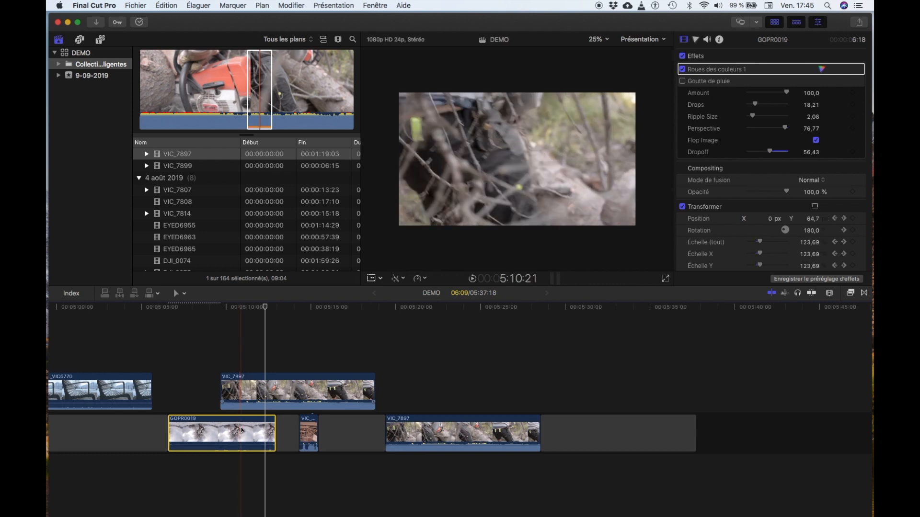
- Reattach the connected VIC_7897 clip to GOPR0019 and lift VIC_7899 out of the storyline to about 5:21
{"action": "left_click", "coordinate": [239, 384], "text": "alt+super"}
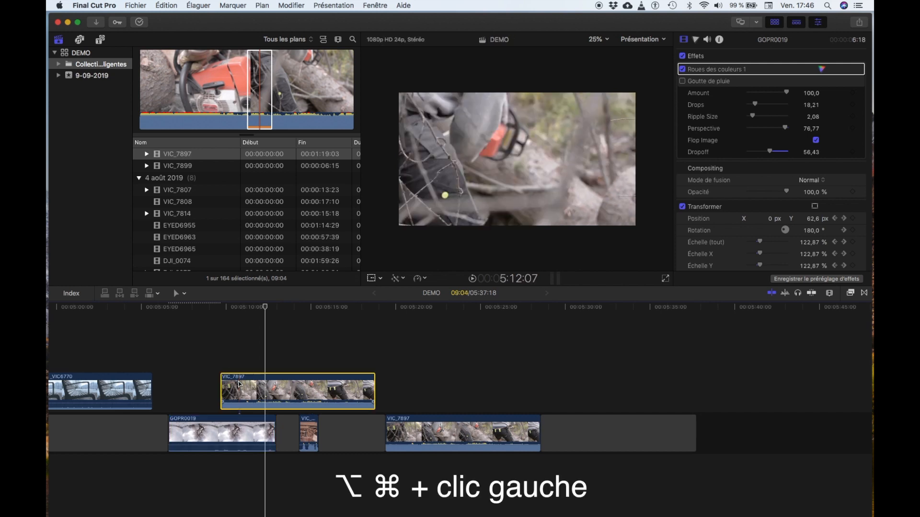
{"action": "left_click", "coordinate": [241, 421]}
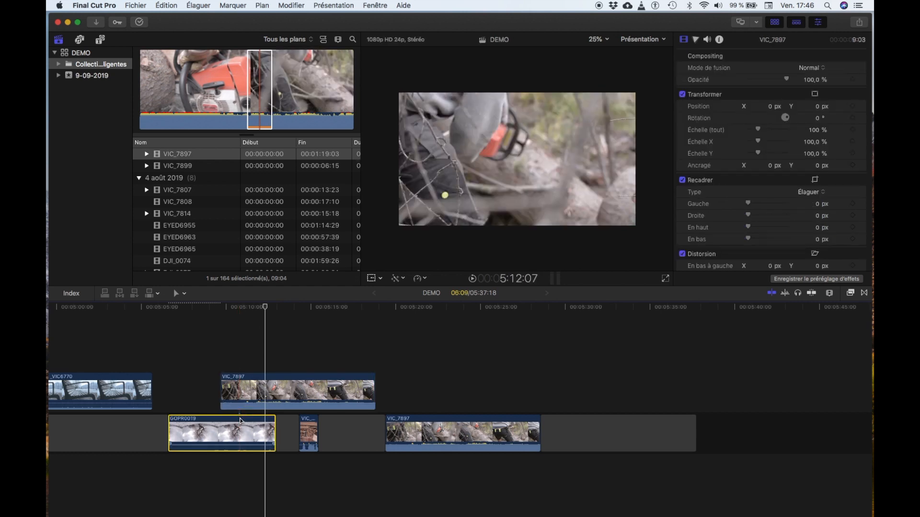
{"action": "left_click", "coordinate": [309, 434]}
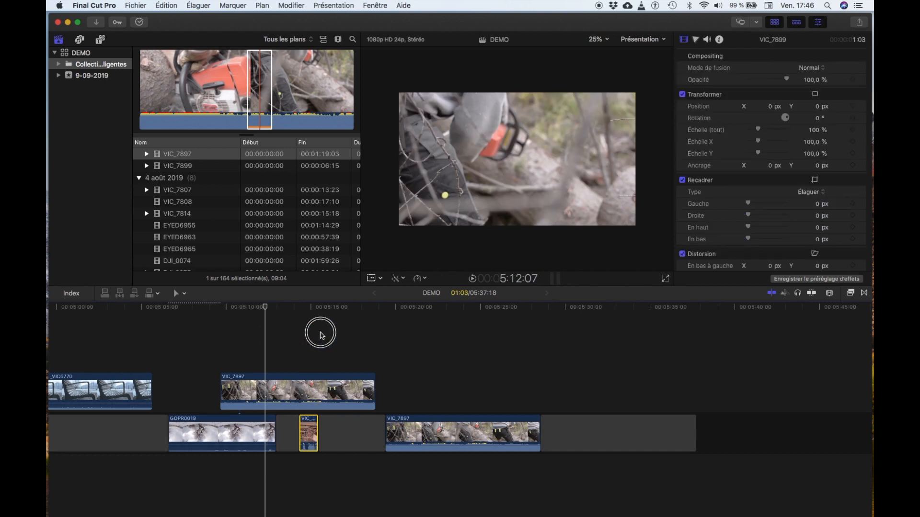
{"action": "left_click_drag", "start_coordinate": [305, 423], "coordinate": [422, 389]}
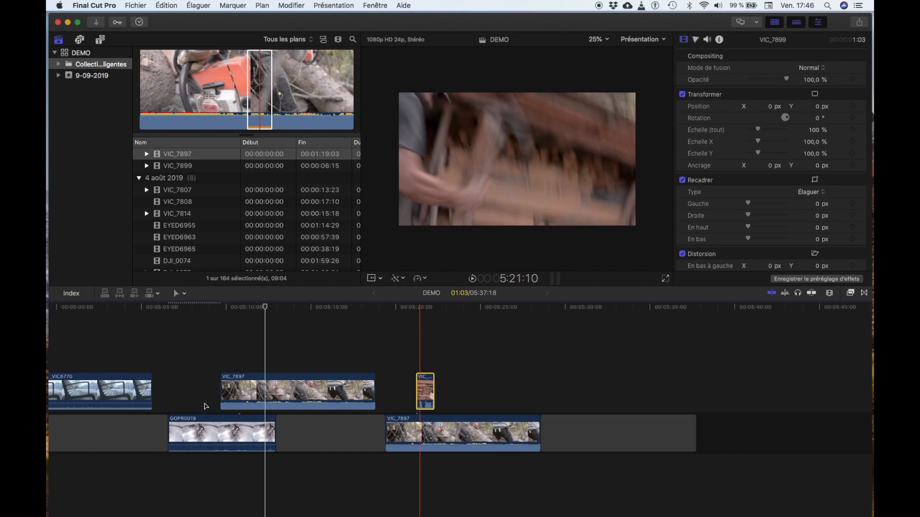
- Put the VIC_7899 clip back into the main storyline, between GOPR0019 and the storyline's VIC_7897 clip
{"action": "left_click", "coordinate": [205, 418]}
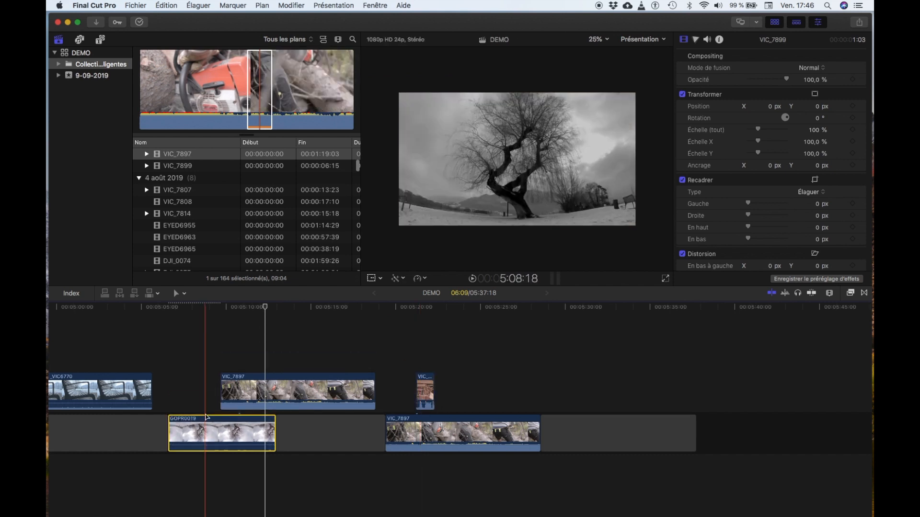
{"action": "mouse_move", "coordinate": [202, 422]}
{"action": "left_mouse_down"}
{"action": "mouse_move", "coordinate": [204, 360]}
{"action": "mouse_move", "coordinate": [202, 421]}
{"action": "left_mouse_up"}
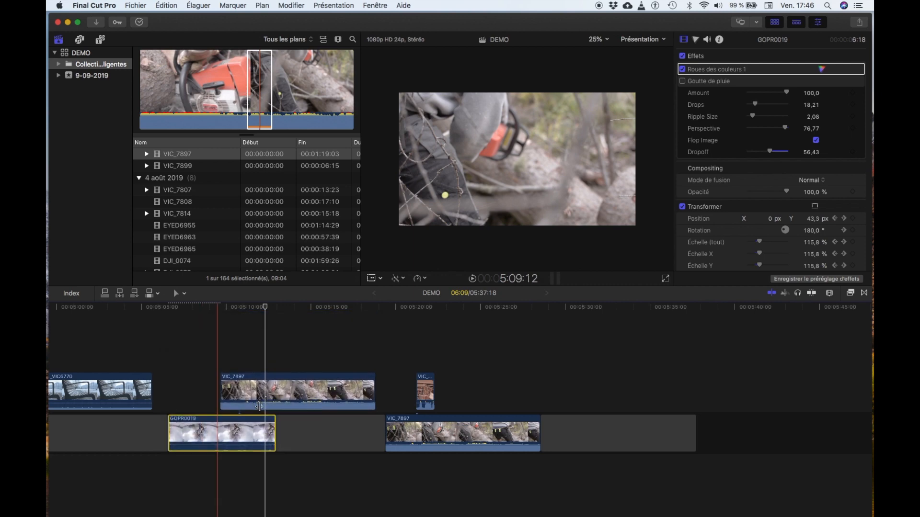
{"action": "left_click_drag", "start_coordinate": [425, 398], "coordinate": [402, 380]}
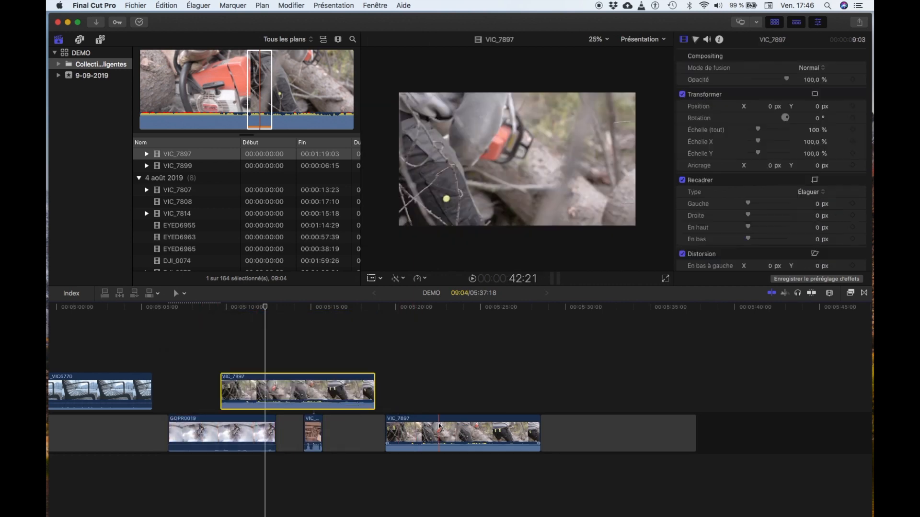
- Try to overwrite the main storyline with the connected VIC_7897 clip above GOPR0019 and VIC_7899
{"action": "key", "text": "alt+super+Down"}
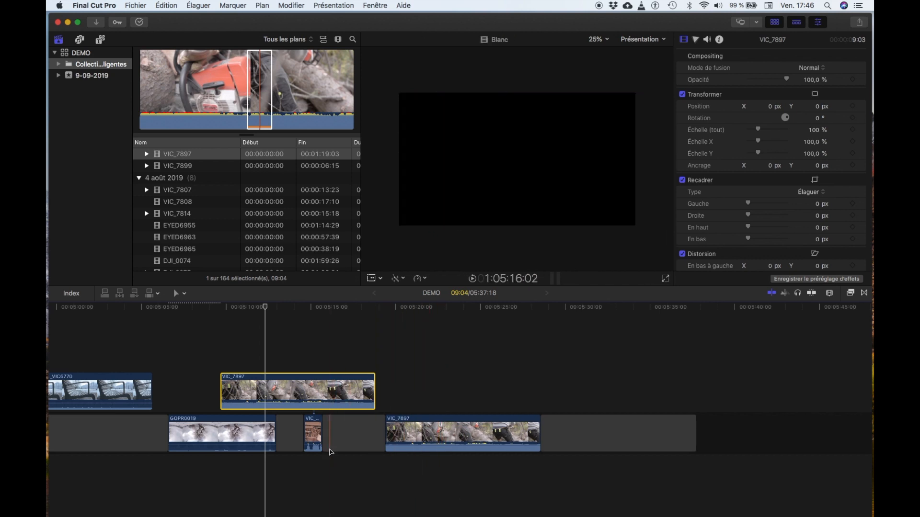
{"action": "key", "text": "alt+super+Down"}
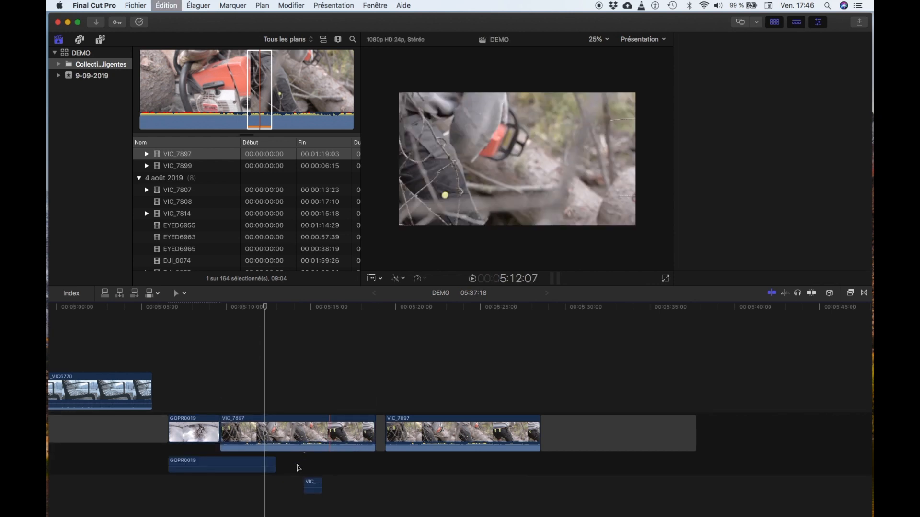
{"action": "scroll", "coordinate": [297, 468], "scroll_direction": "down", "scroll_amount": 1}
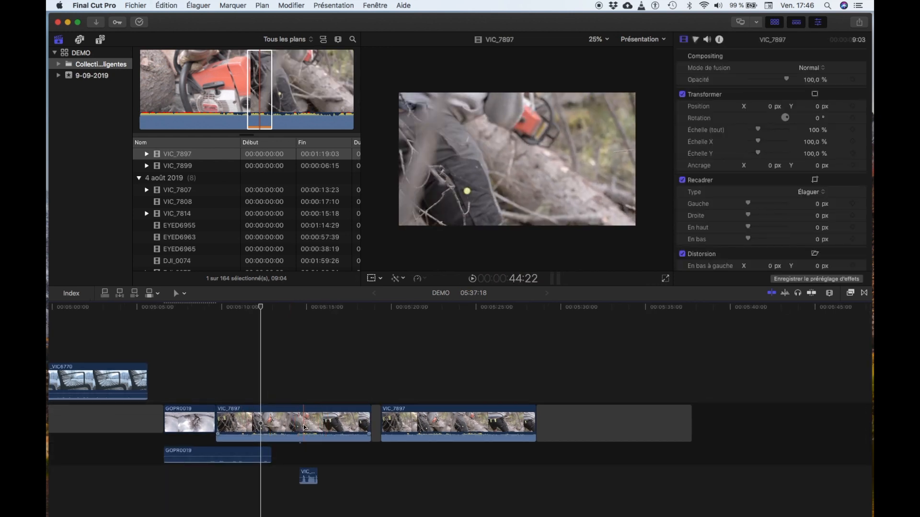
{"action": "key", "text": "super+z"}
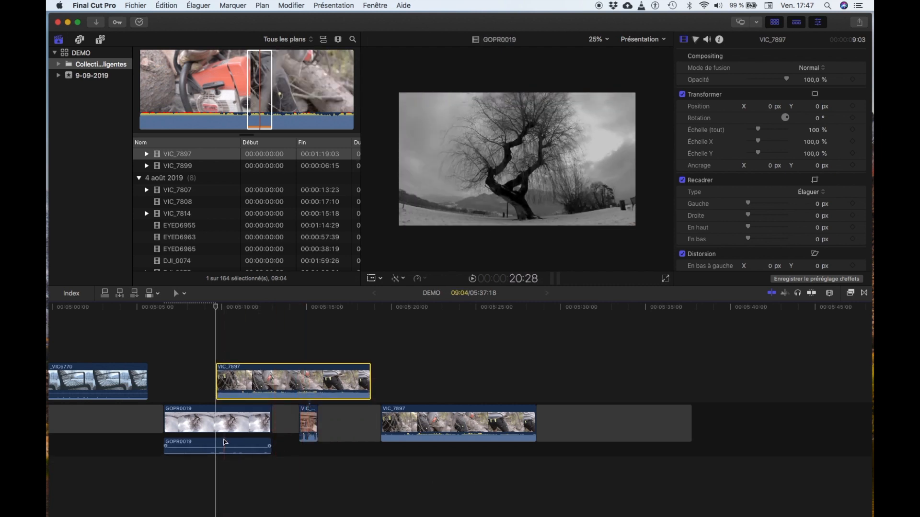
- Lift the GOPR0019 and VIC_7899 clips out of the main storyline as connected clips
{"action": "scroll", "coordinate": [225, 442], "scroll_direction": "left", "scroll_amount": 5}
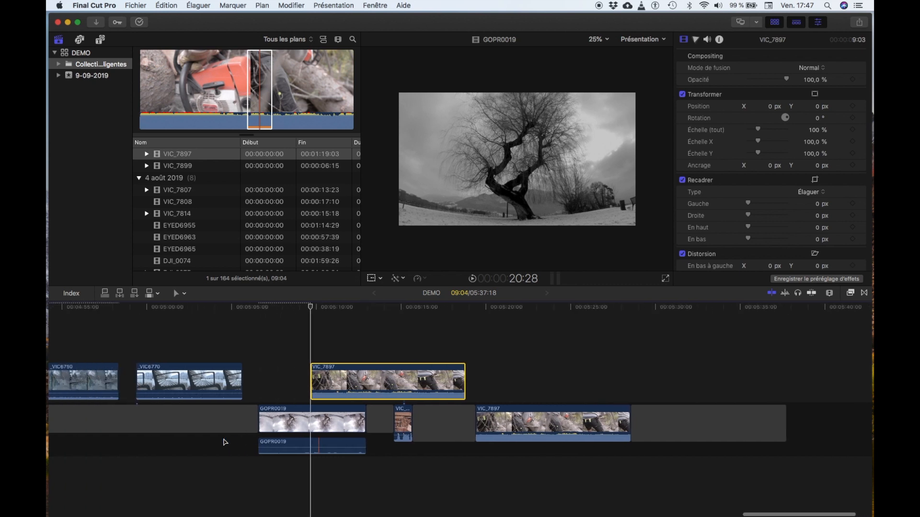
{"action": "left_click", "coordinate": [308, 412]}
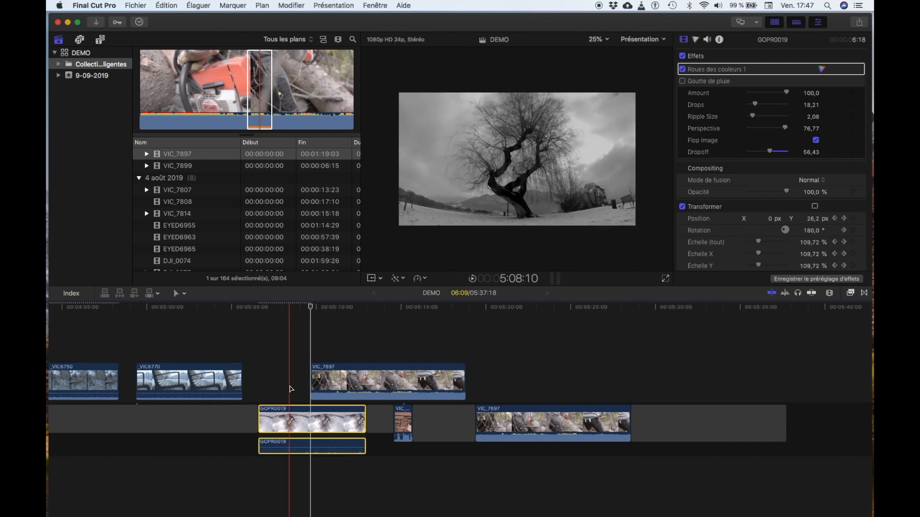
{"action": "key", "text": "alt+super+Up"}
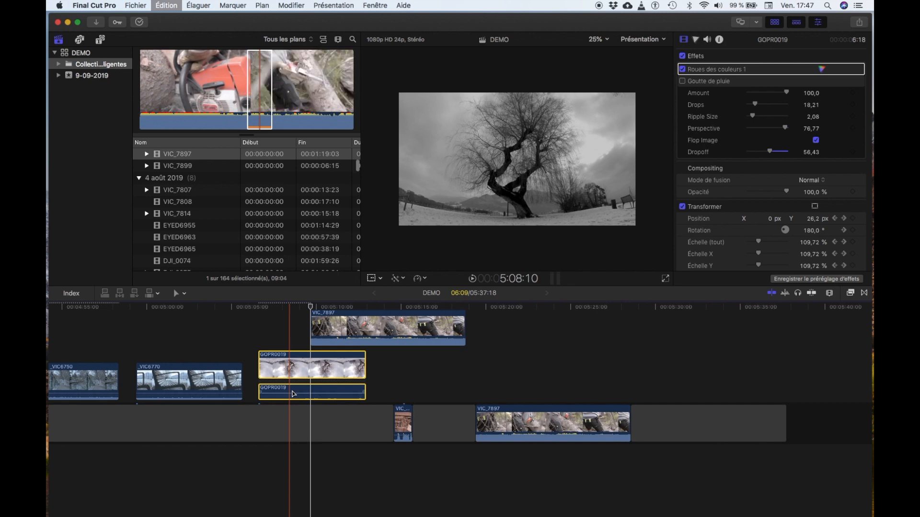
{"action": "left_click", "coordinate": [405, 413]}
{"action": "key", "text": "alt+super+Up"}
{"action": "scroll", "coordinate": [404, 413], "scroll_direction": "up", "scroll_amount": 2}
- Try to split only the connected VIC_7897 clip at about 5:14
{"action": "left_click", "coordinate": [392, 383]}
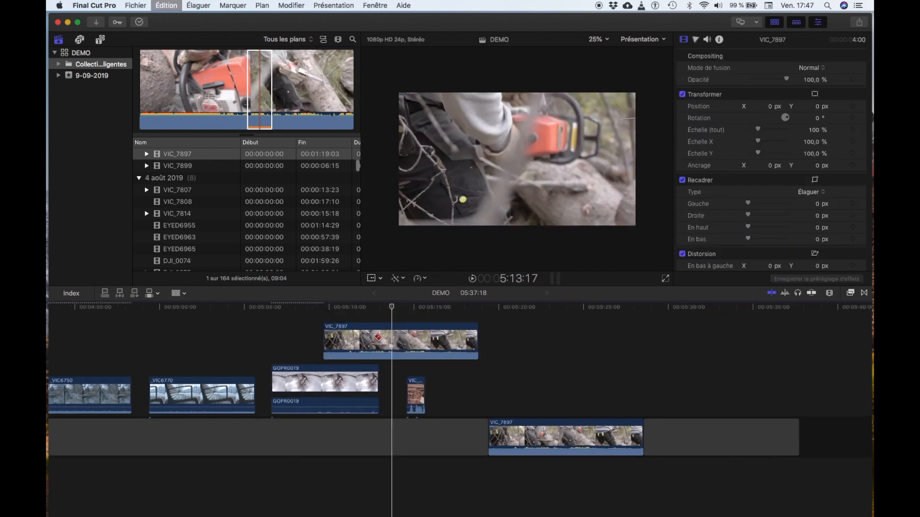
{"action": "left_click", "coordinate": [375, 339]}
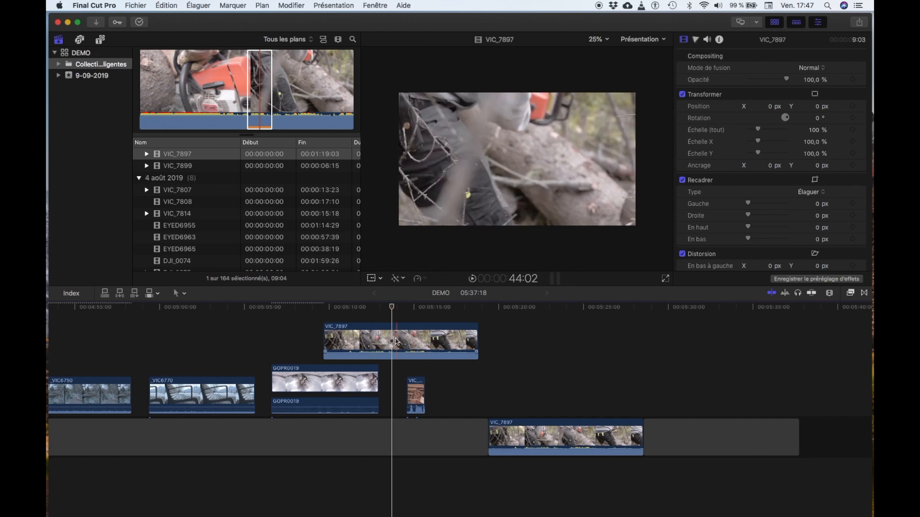
{"action": "left_click_drag", "start_coordinate": [392, 310], "coordinate": [370, 307]}
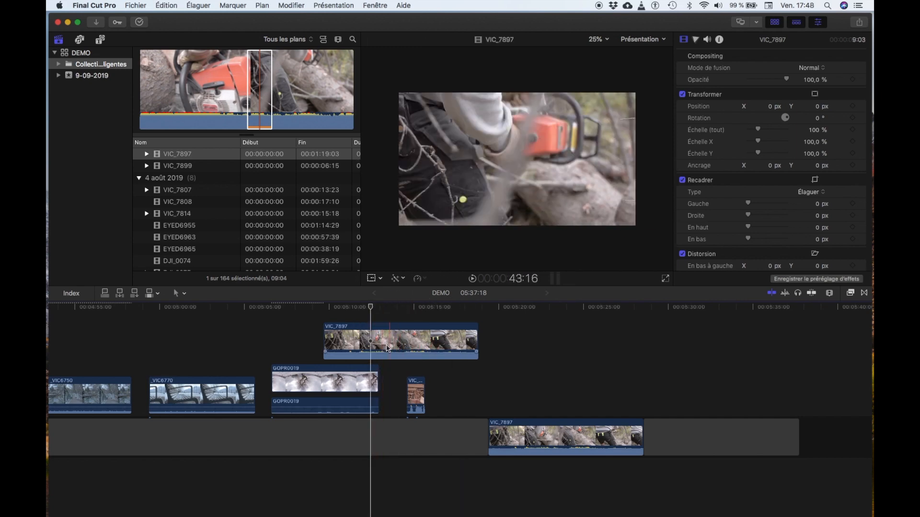
{"action": "key", "text": "super+b"}
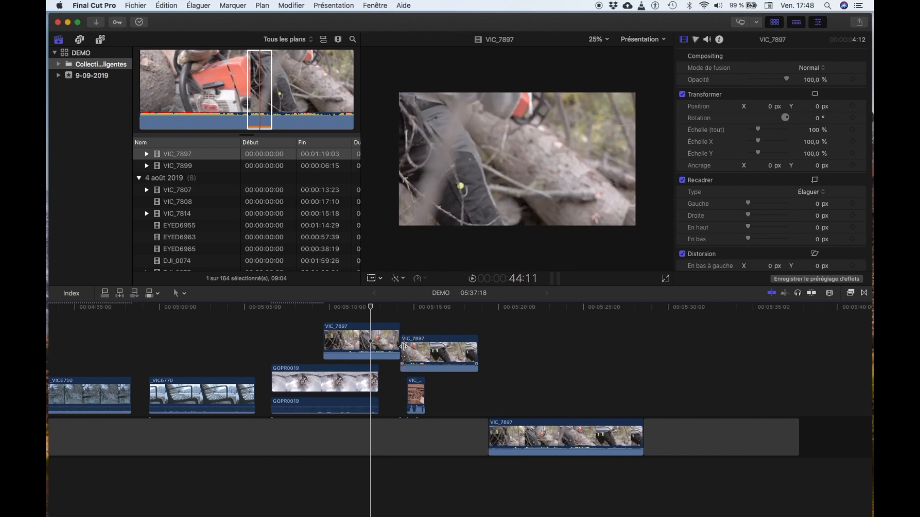
{"action": "key", "text": "super+z"}
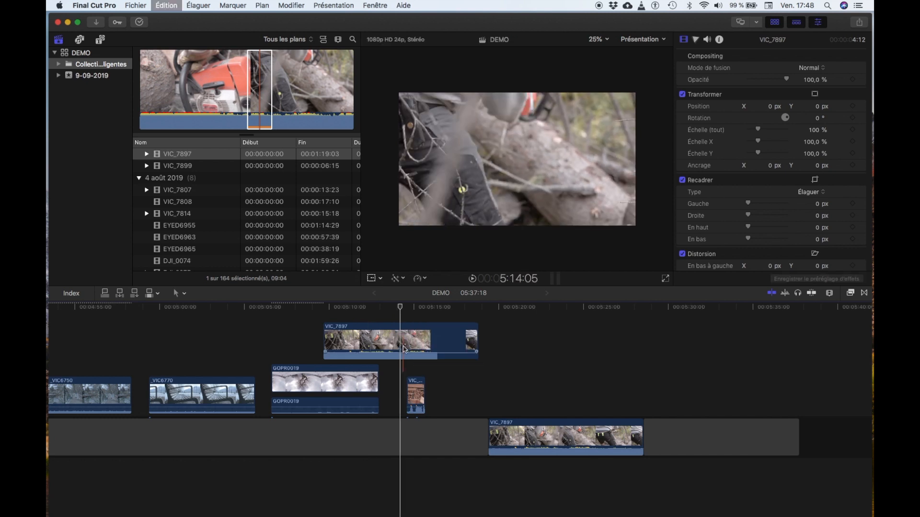
{"action": "key", "text": "super+z"}
- Split all stacked clips and the storyline gap at about 5:11, and select the gap portion after the cut
{"action": "left_click_drag", "start_coordinate": [400, 307], "coordinate": [353, 308]}
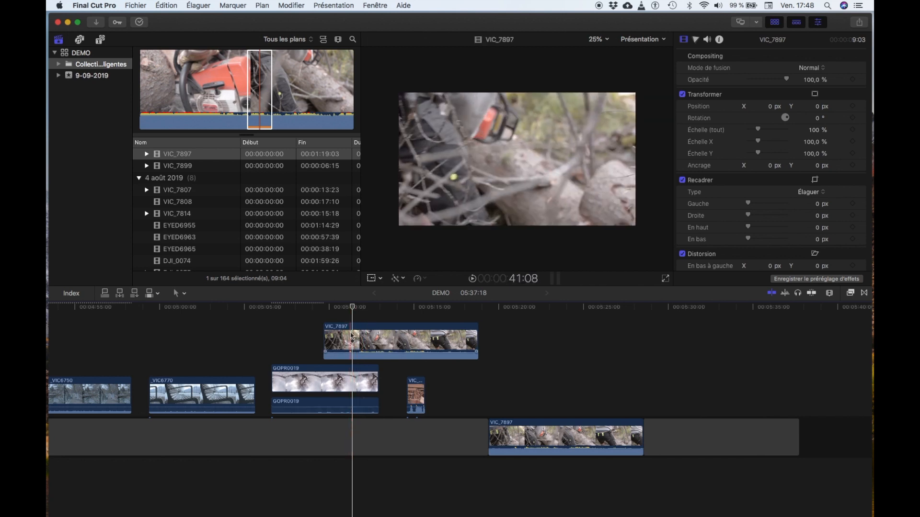
{"action": "key", "text": "shift+super+b"}
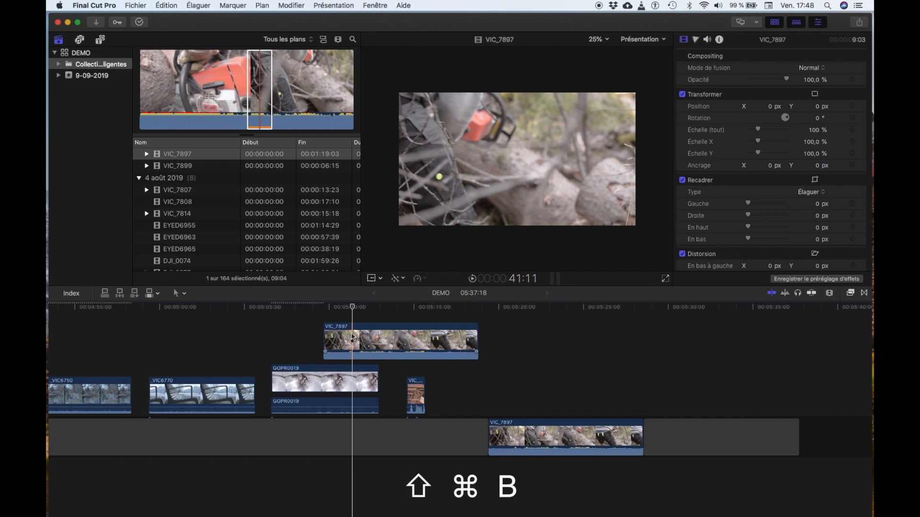
{"action": "key", "text": "shift+super+b"}
{"action": "left_click", "coordinate": [399, 437]}
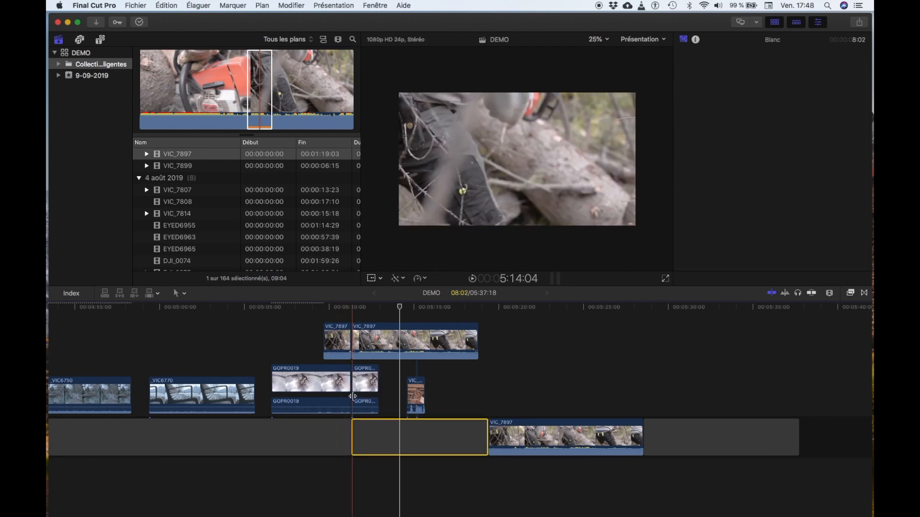
- Show the retime editor for the connected NIK_BOUQUET_MARIEE clip at about 0:22 in the project
{"action": "key", "text": "super+Up"}
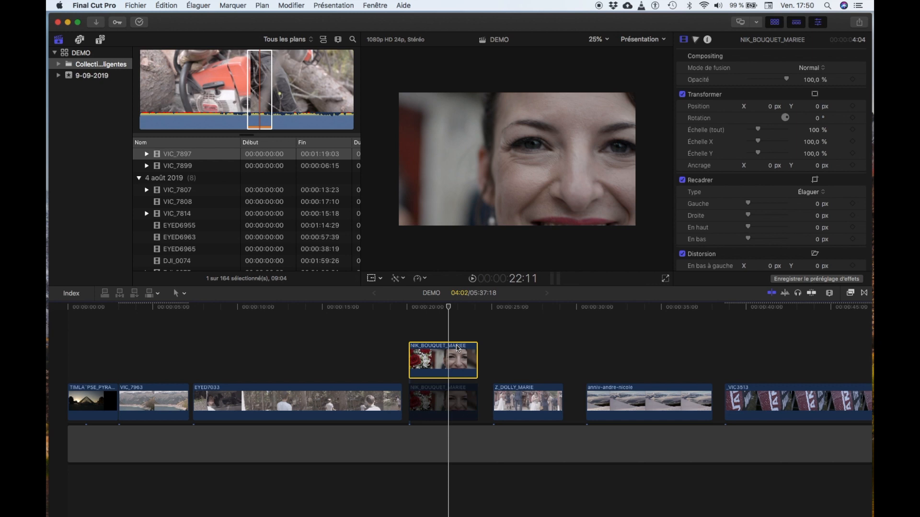
{"action": "key", "text": "super+r"}
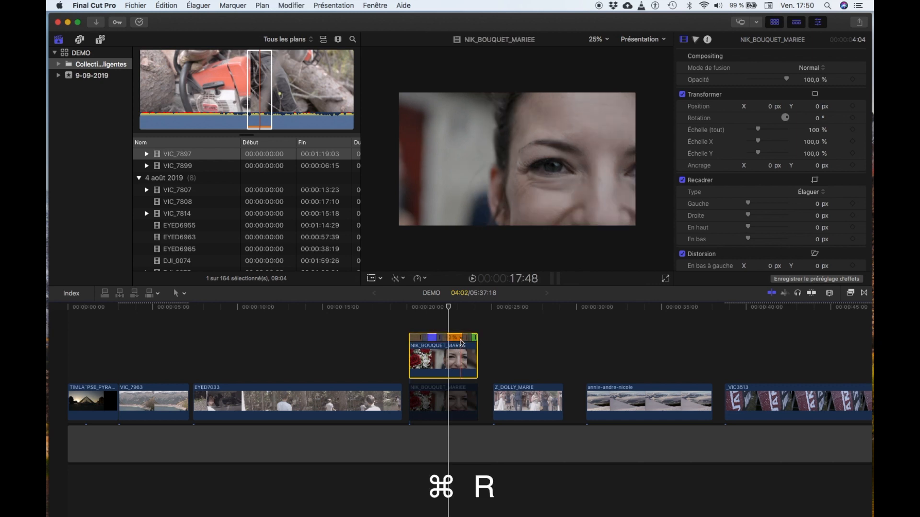
{"action": "key", "text": "super+equal"}
{"action": "key", "text": "super+equal"}
{"action": "key", "text": "super+equal"}
{"action": "key", "text": "super+equal"}
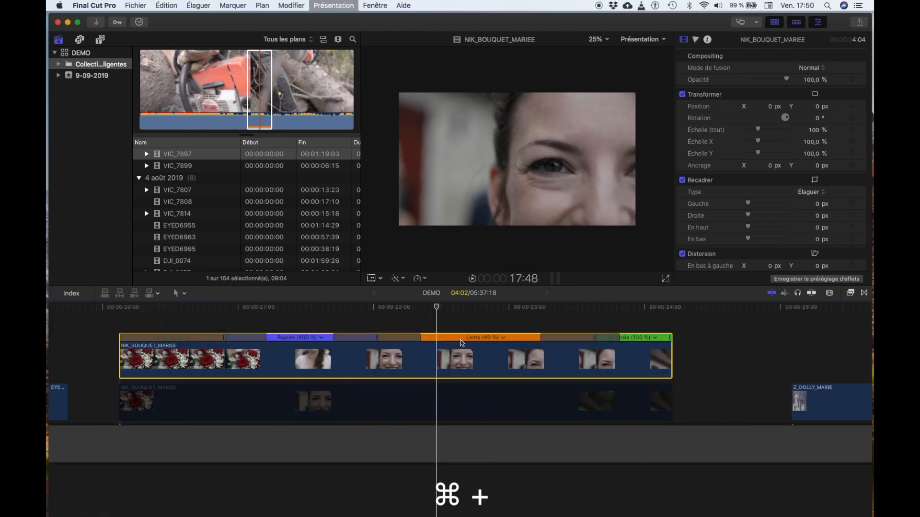
{"action": "key", "text": "super+minus"}
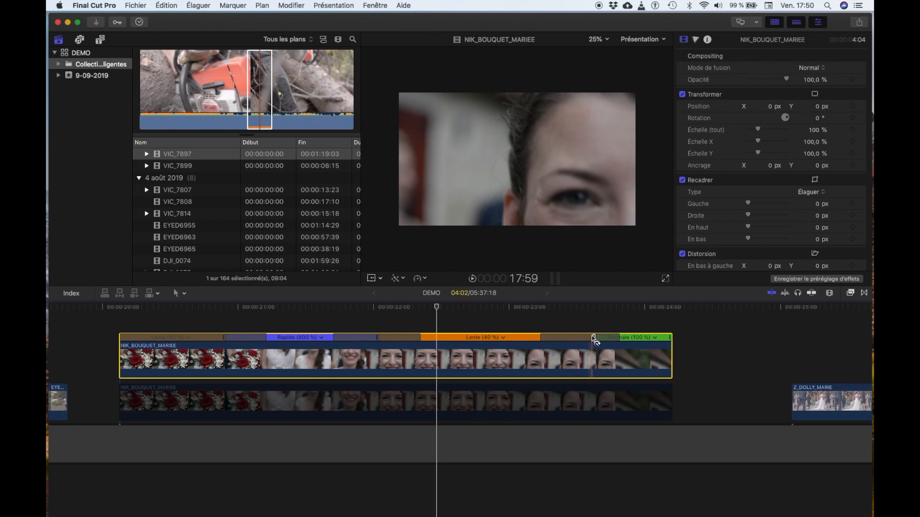
- Reset the upper NIK_BOUQUET_MARIEE clip's speed to Normale (100 %), removing its speed ramp
{"action": "key", "text": "shift+n"}
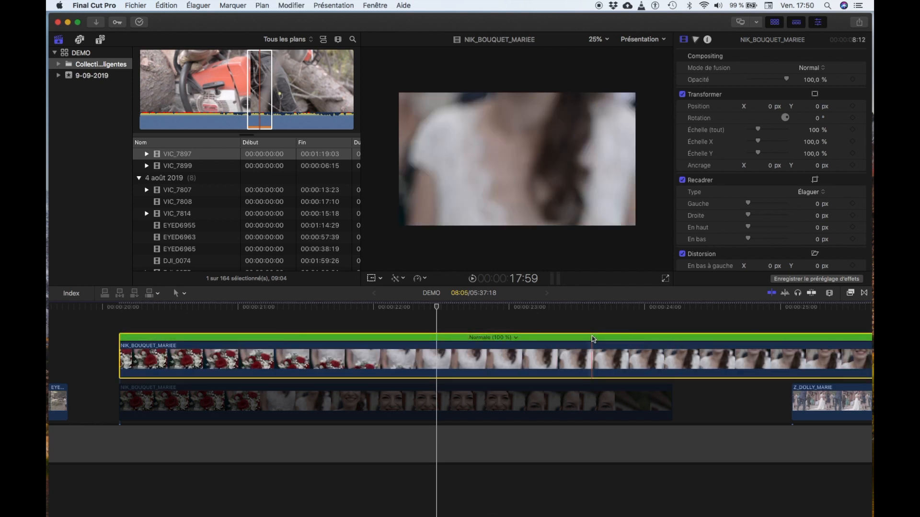
{"action": "scroll", "coordinate": [593, 339], "scroll_direction": "right", "scroll_amount": 5}
{"action": "scroll", "coordinate": [593, 338], "scroll_direction": "left", "scroll_amount": 5}
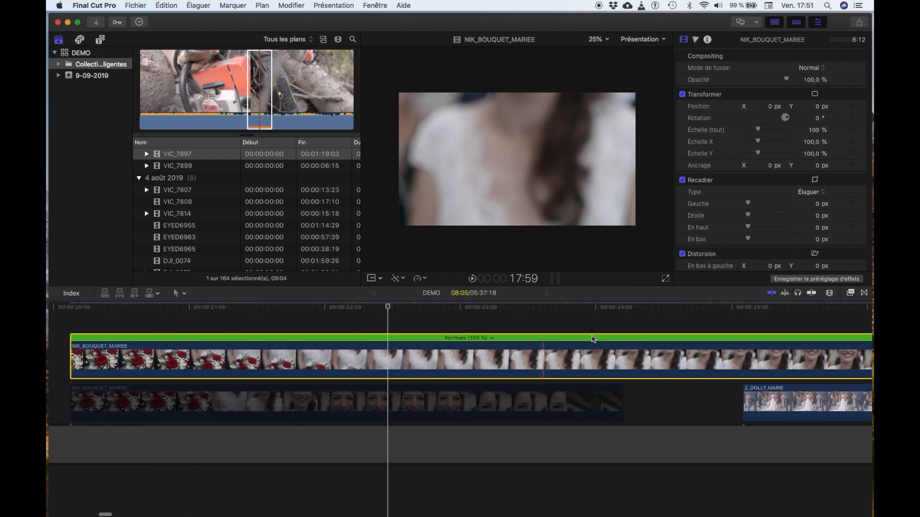
{"action": "key", "text": "super+minus"}
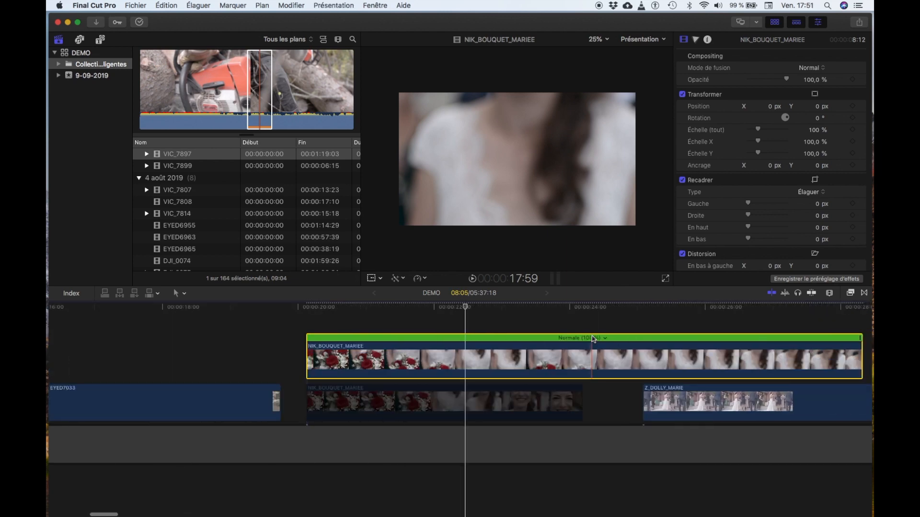
{"action": "scroll", "coordinate": [594, 338], "scroll_direction": "right", "scroll_amount": 3}
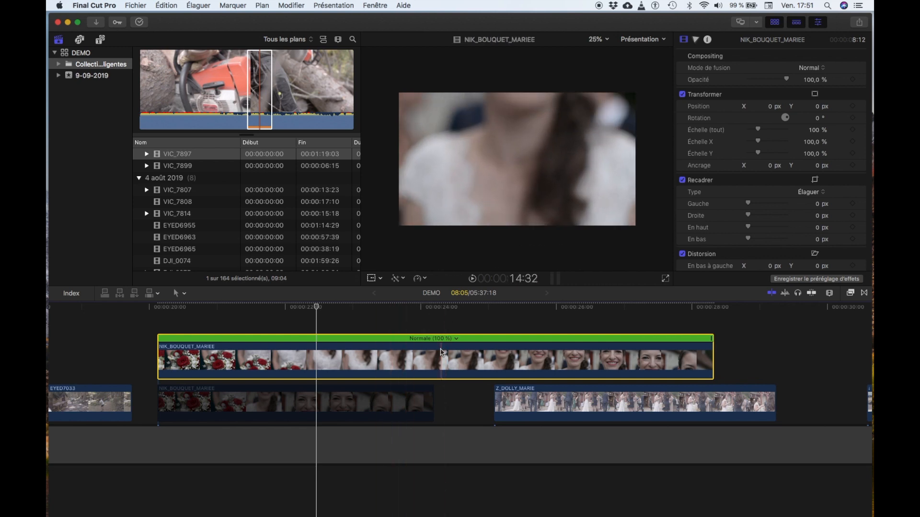
- Apply automatic speed to the NIK_BOUQUET_MARIEE clip, slowing it to 40 %, and play back its opening section
{"action": "key", "text": "ctrl+alt+super+c"}
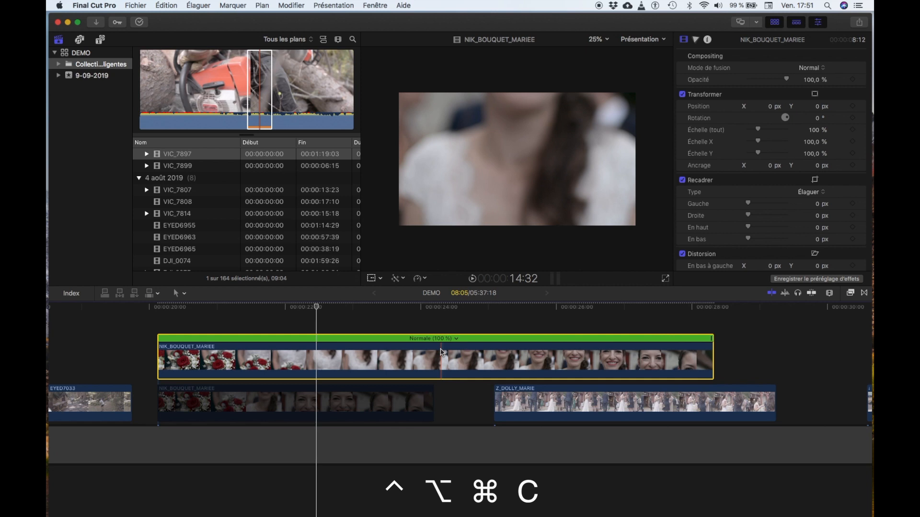
{"action": "key", "text": "ctrl+alt+super+c"}
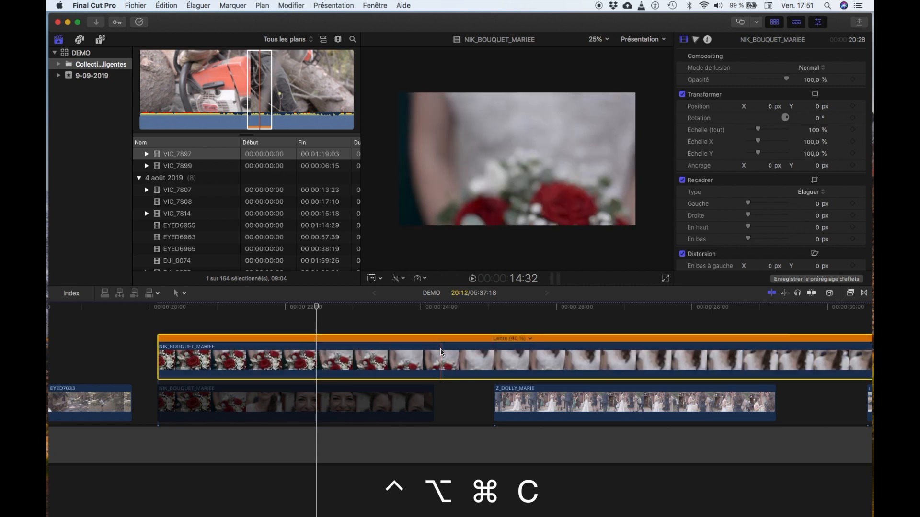
{"action": "left_click_drag", "start_coordinate": [317, 307], "coordinate": [270, 312]}
{"action": "key", "text": "space"}
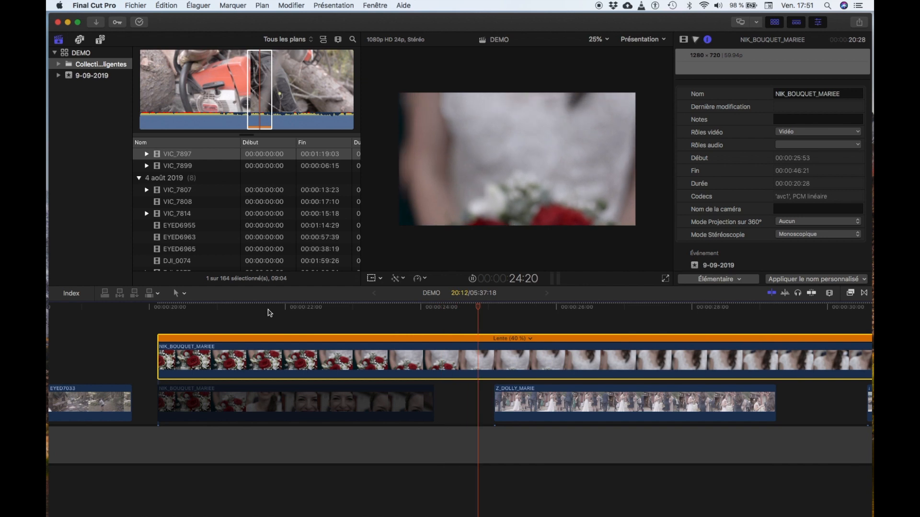
{"action": "key", "text": "space"}
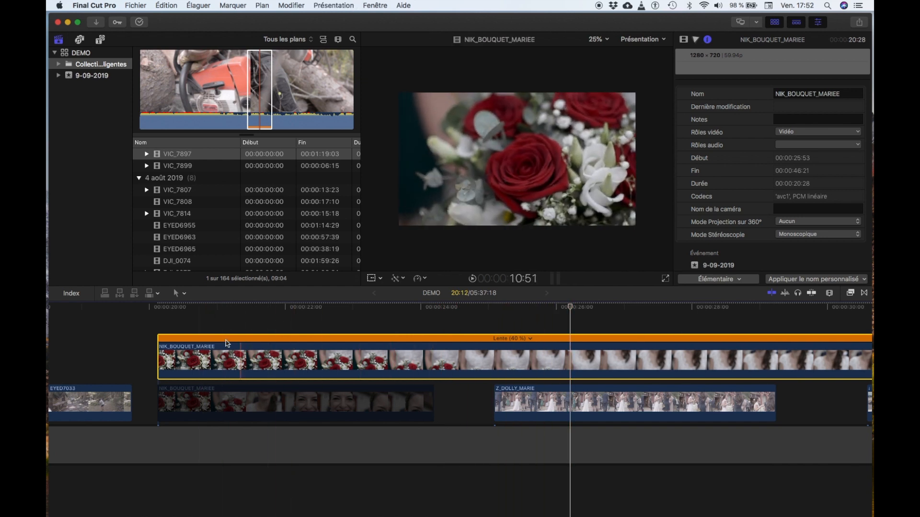
{"action": "left_click", "coordinate": [191, 312]}
{"action": "key", "text": "space"}
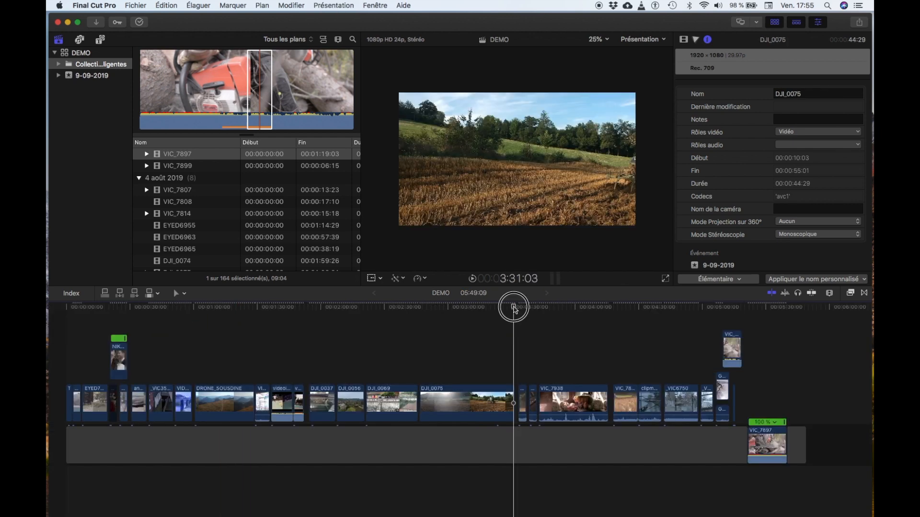
- Overwrite the connected DJI_0075 clip into the main storyline directly below its current position
{"action": "left_click", "coordinate": [474, 309]}
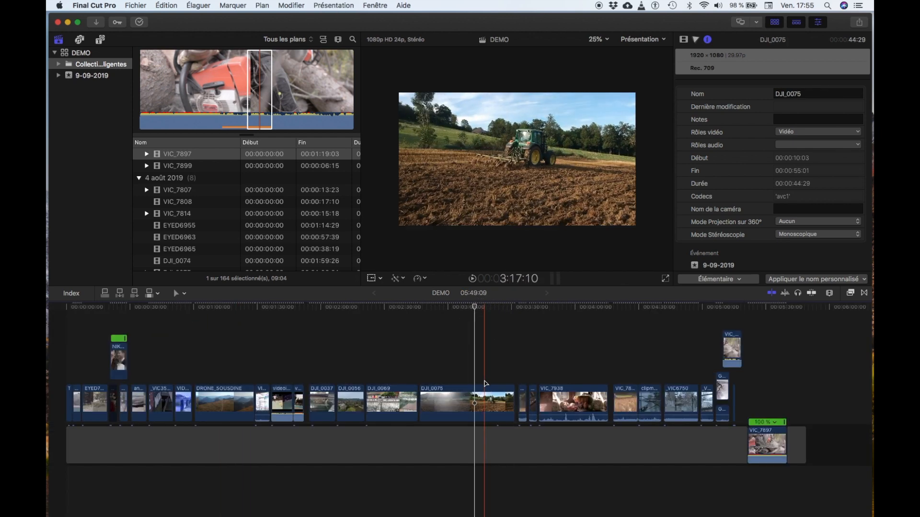
{"action": "left_click", "coordinate": [483, 398]}
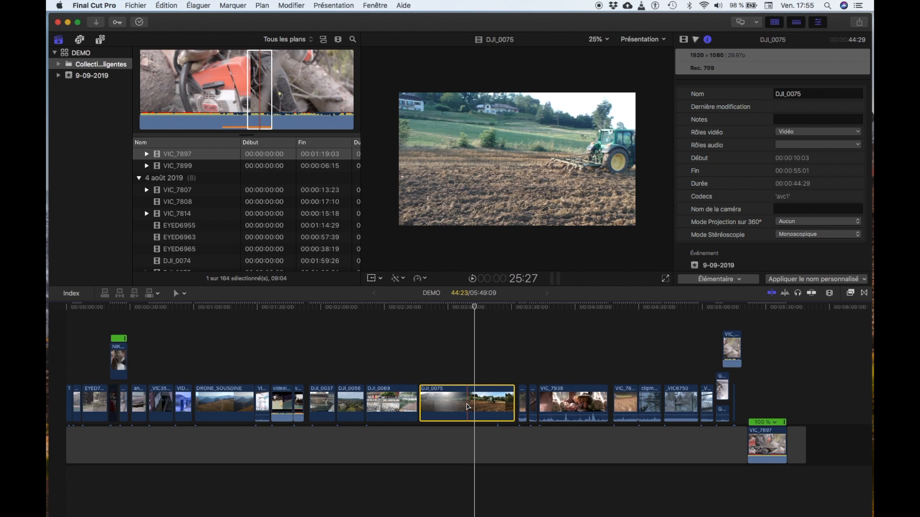
{"action": "key", "text": "alt+super+Down"}
{"action": "key", "text": "alt+super+Down"}
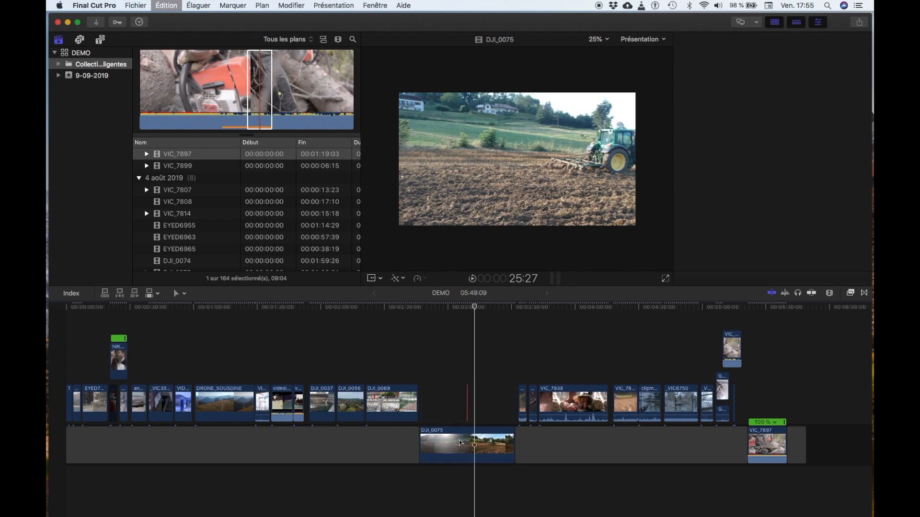
{"action": "key", "text": "super+4"}
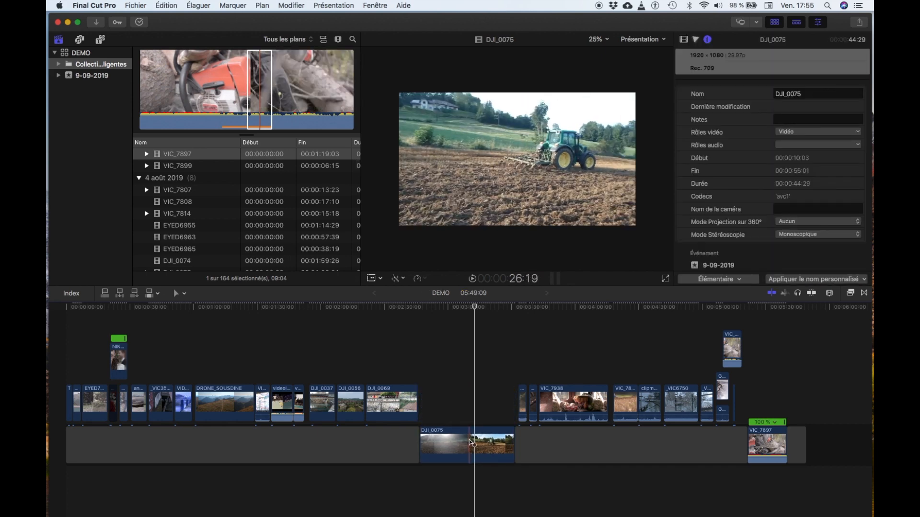
- Split the DJI_0075 clip at about 3:10 and insert a 3-second gap at about 3:12
{"action": "key", "text": "super+b"}
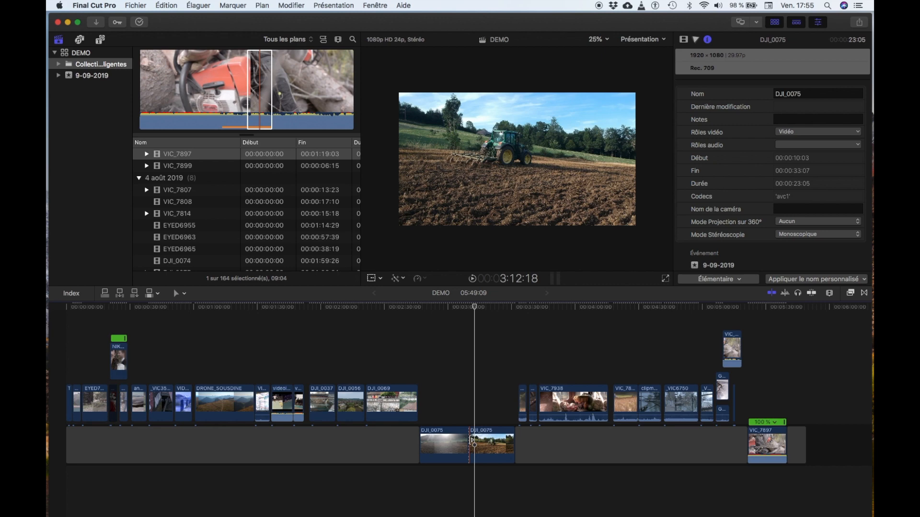
{"action": "key", "text": "alt+w"}
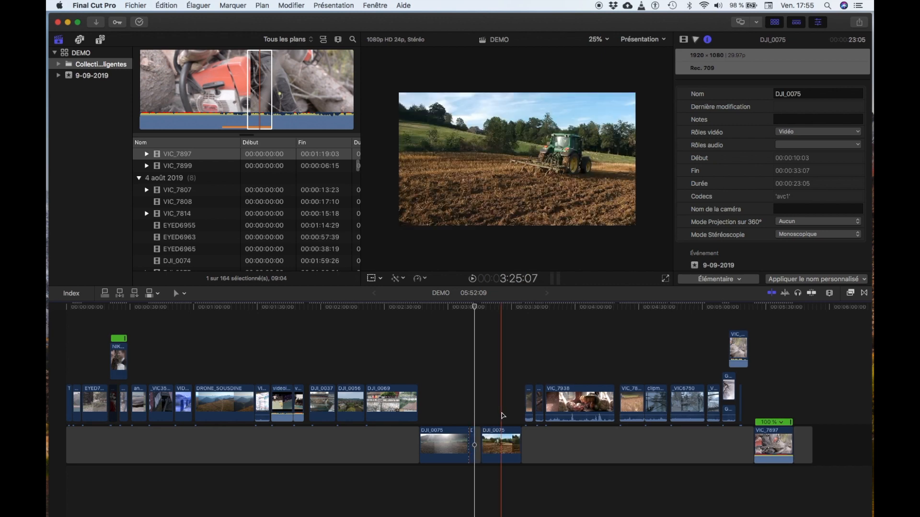
{"action": "key", "text": "super+equal"}
{"action": "key", "text": "super+equal"}
{"action": "key", "text": "super+equal"}
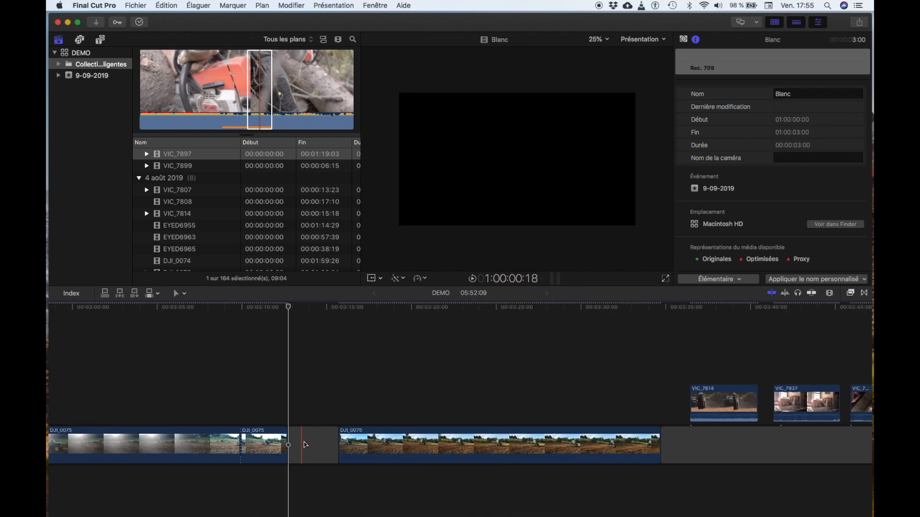
- Remove the gap between the two DJI_0075 clips at about 3:12, closing up the main storyline
{"action": "left_click", "coordinate": [335, 446]}
{"action": "key", "text": "Delete"}
{"action": "scroll", "coordinate": [267, 400], "scroll_direction": "left", "scroll_amount": 10}
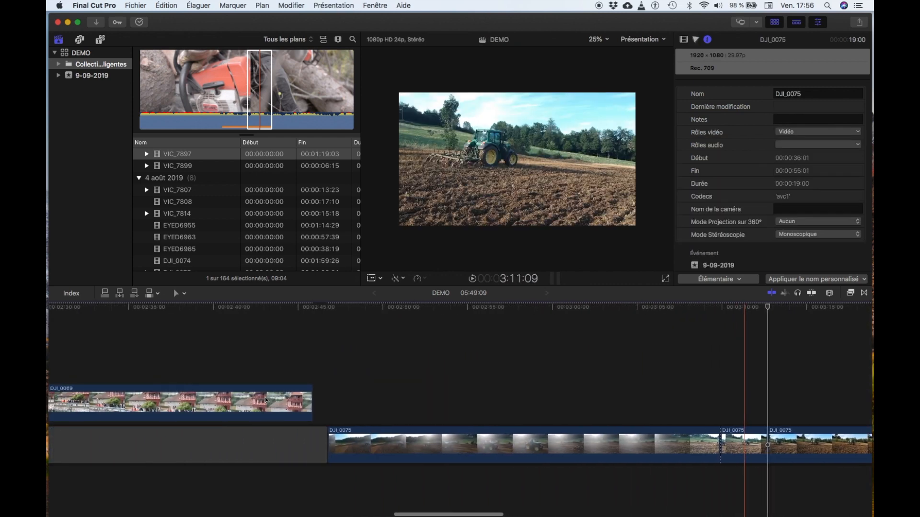
{"action": "key", "text": "super+minus"}
{"action": "key", "text": "super+minus"}
{"action": "key", "text": "super+minus"}
{"action": "key", "text": "super+minus"}
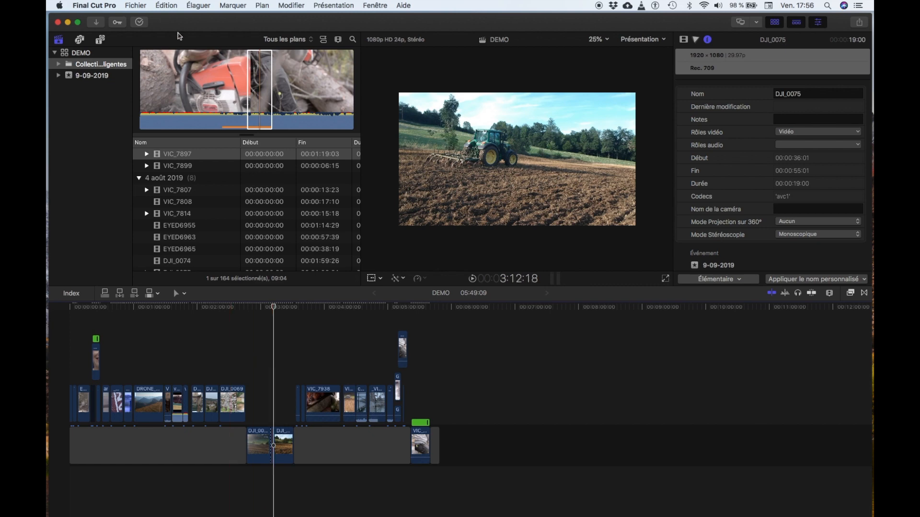
- Open the keyboard command editor for the ProCutX Keyboard Set and display the commands assigned to the V key
{"action": "left_click", "coordinate": [137, 6]}
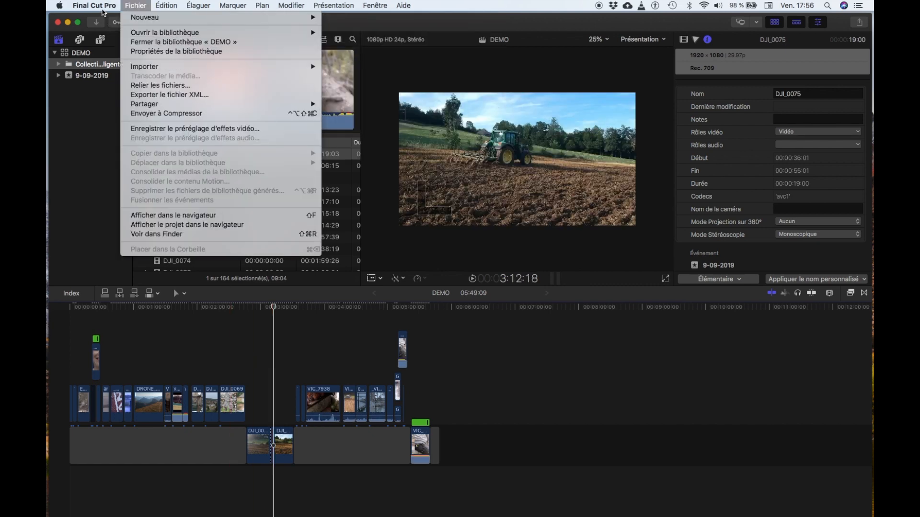
{"action": "mouse_move", "coordinate": [102, 5]}
{"action": "mouse_move", "coordinate": [109, 44]}
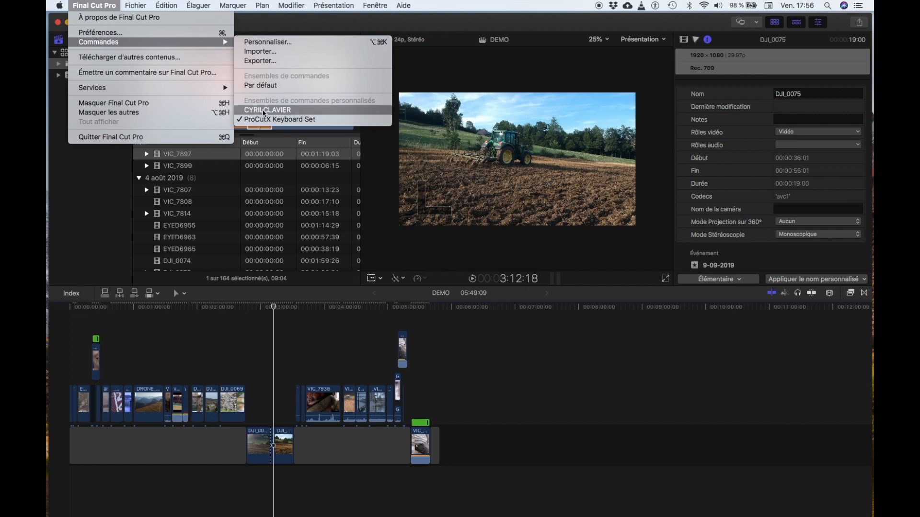
{"action": "left_click", "coordinate": [256, 42]}
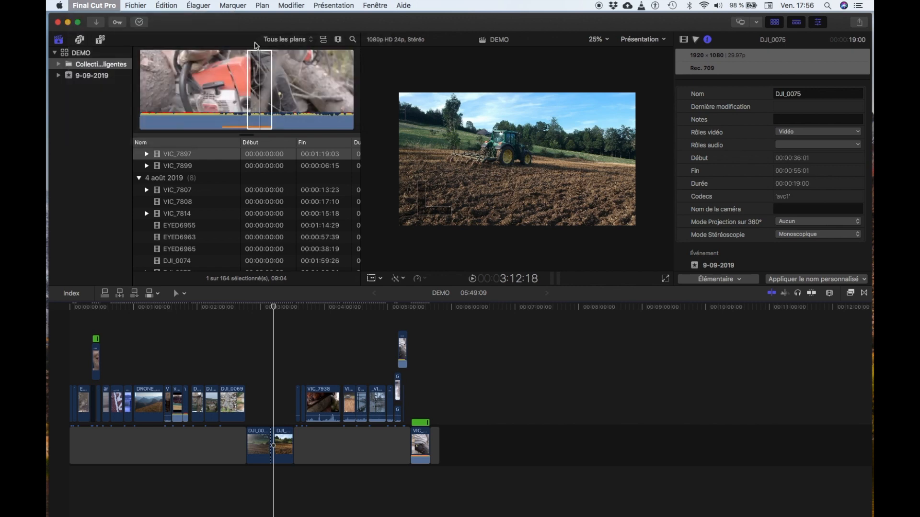
{"action": "left_click", "coordinate": [428, 220]}
- Look through the full list of commands and their assigned shortcuts, then close the command editor without changes
{"action": "scroll", "coordinate": [411, 378], "scroll_direction": "down", "scroll_amount": 10}
{"action": "scroll", "coordinate": [411, 379], "scroll_direction": "up", "scroll_amount": 10}
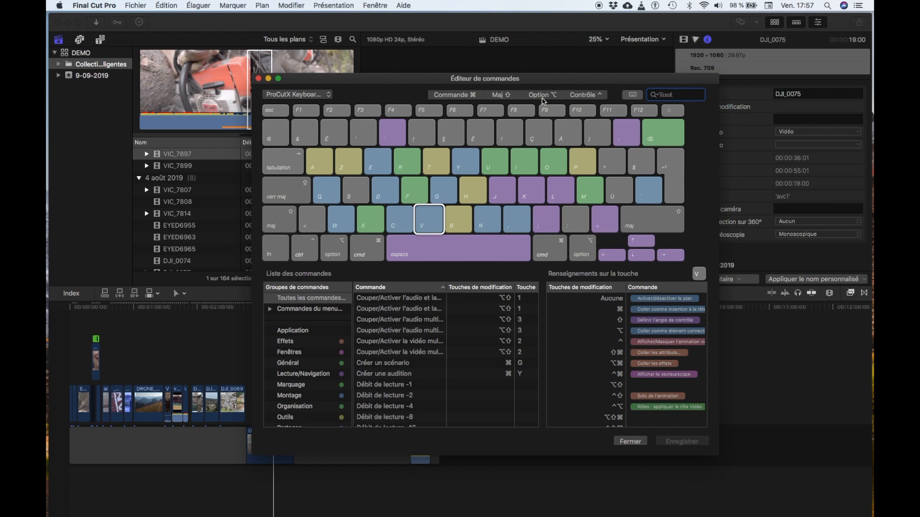
{"action": "scroll", "coordinate": [403, 368], "scroll_direction": "down", "scroll_amount": 15}
{"action": "scroll", "coordinate": [403, 368], "scroll_direction": "down", "scroll_amount": 15}
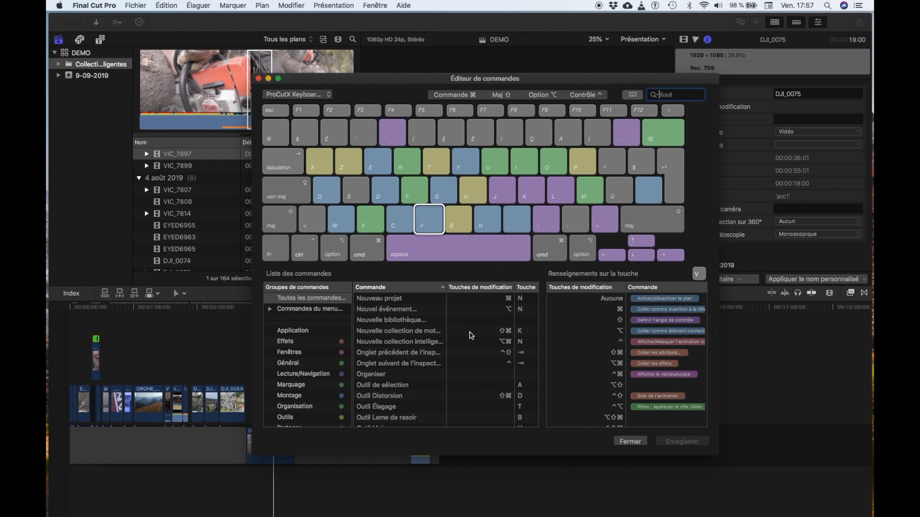
{"action": "left_click", "coordinate": [629, 440]}
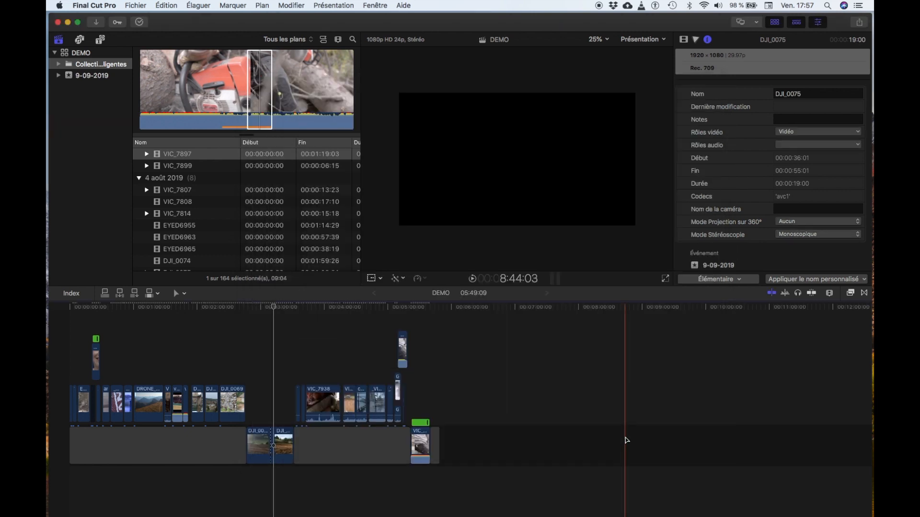